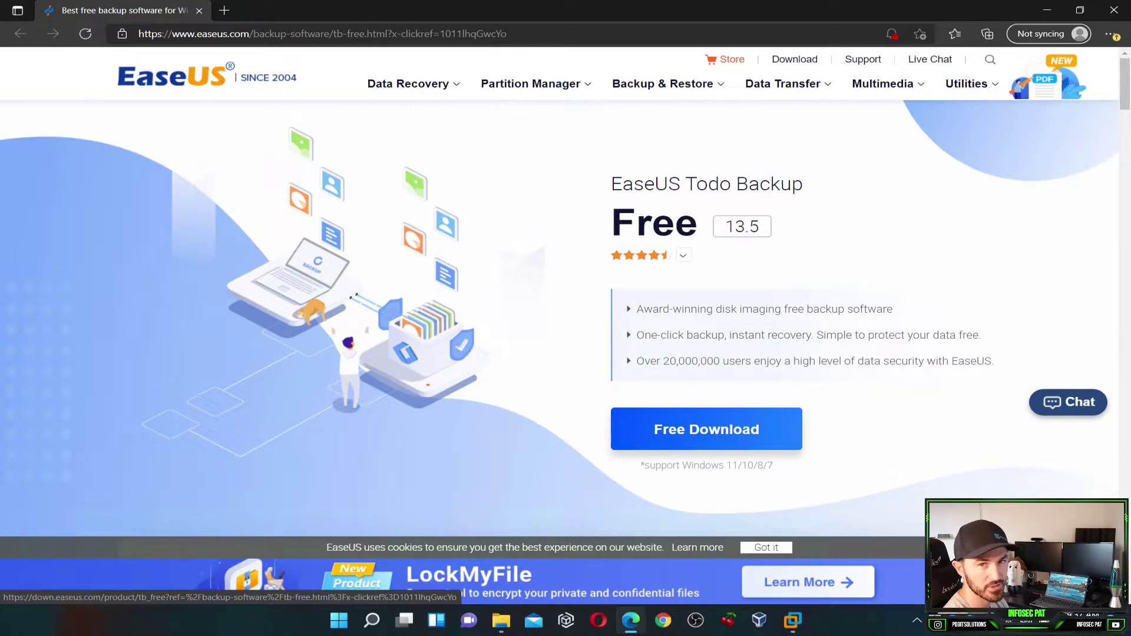
# - Download the Todo Backup Free installer from the EaseUS website, reloading the download page
pyautogui.click(706, 429)
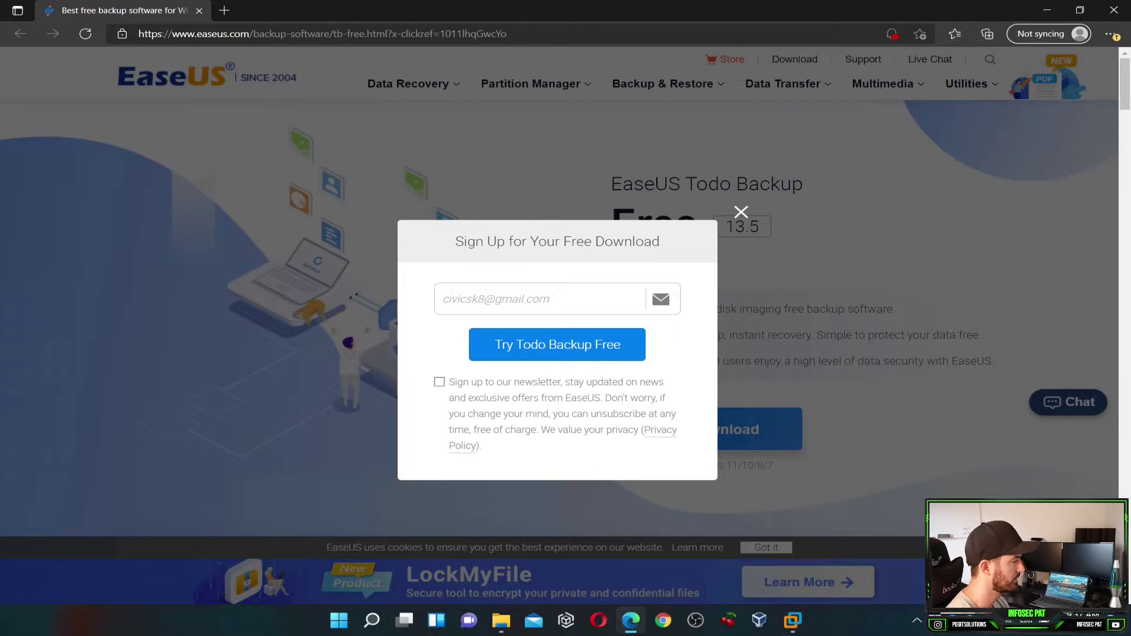
pyautogui.click(569, 321)
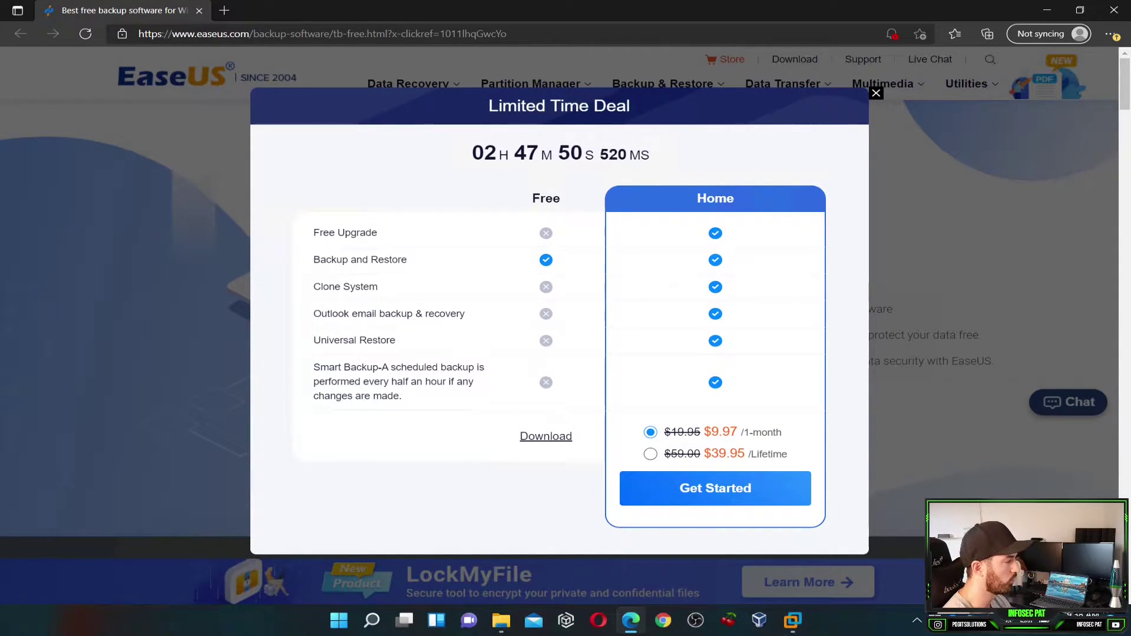
pyautogui.moveTo(312, 259); pyautogui.dragTo(407, 260)
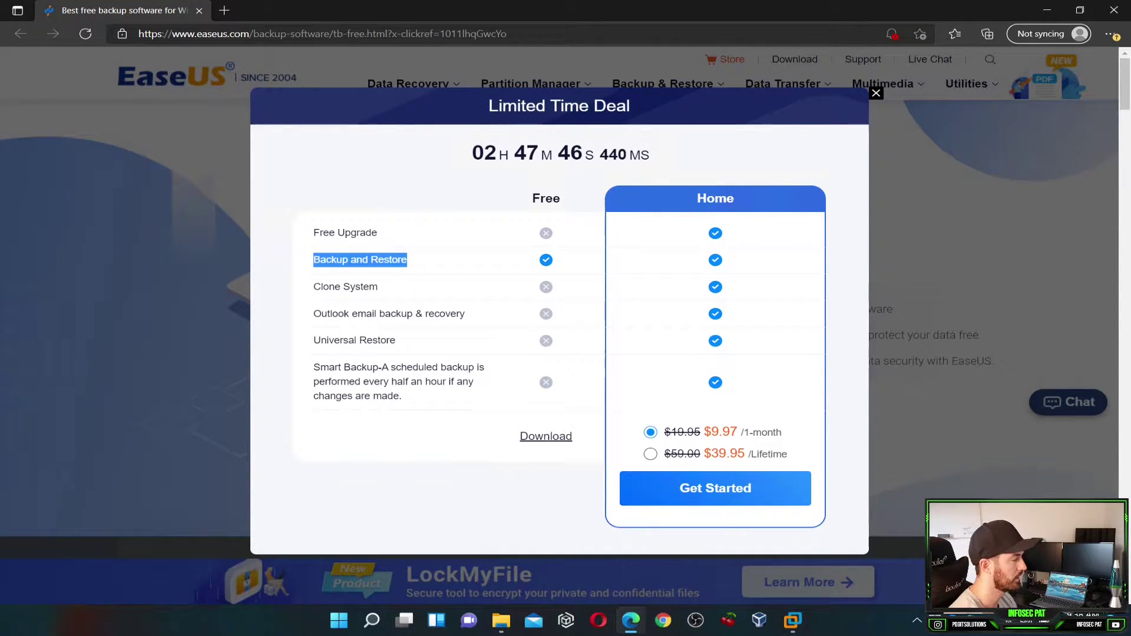
pyautogui.press('F5')
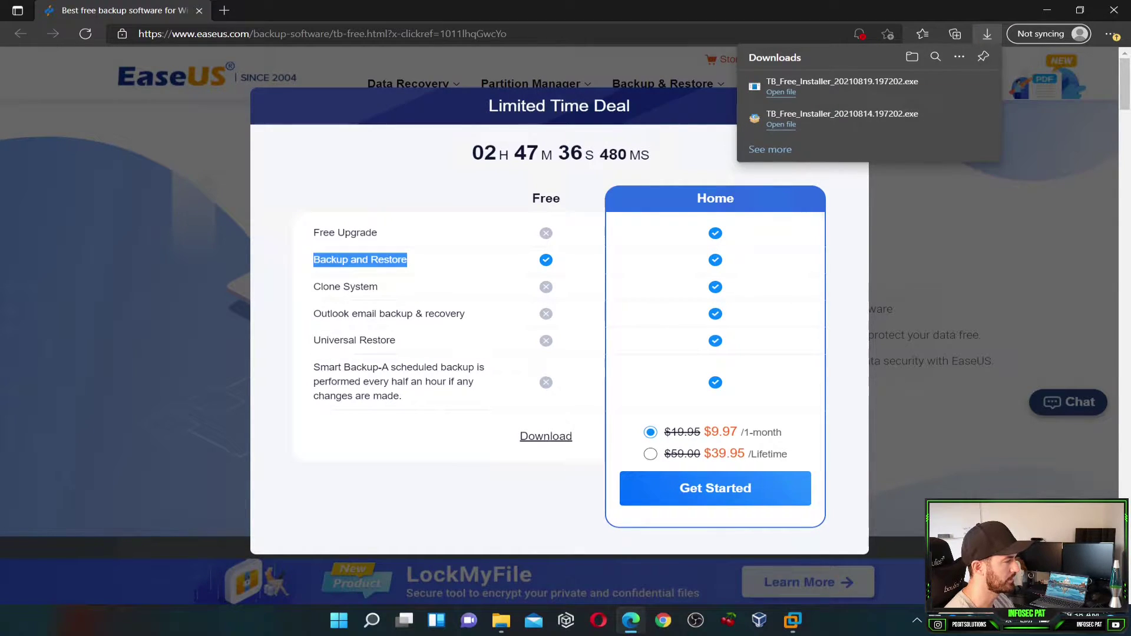
# - Show the downloaded installer in Downloads and run it as administrator, approving the UAC prompt
pyautogui.click(935, 86)
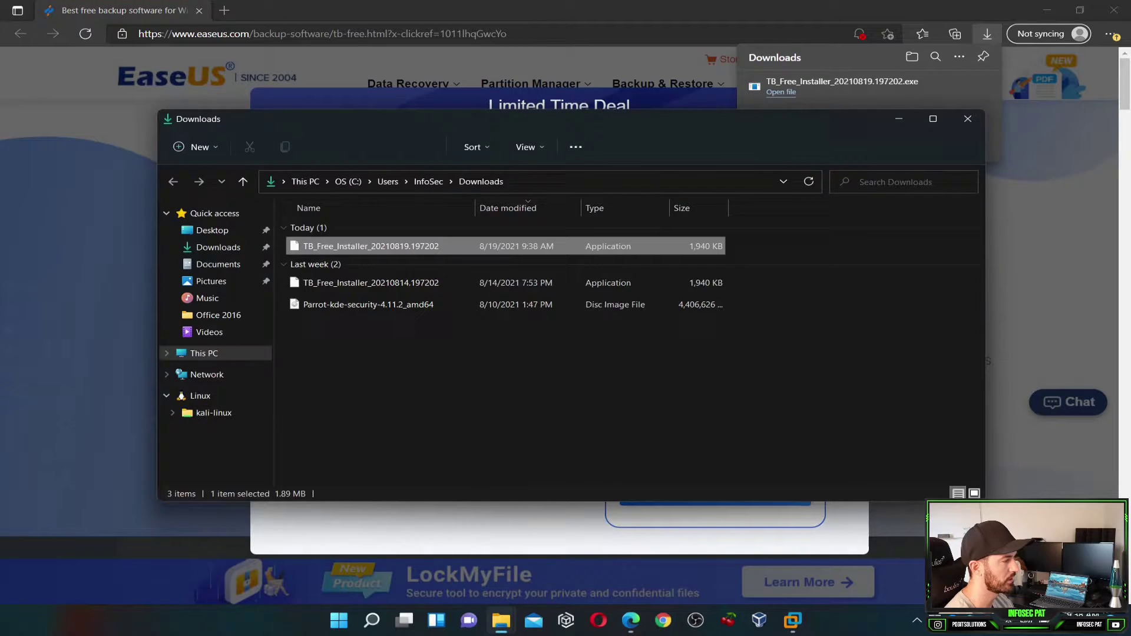
pyautogui.click(1048, 10)
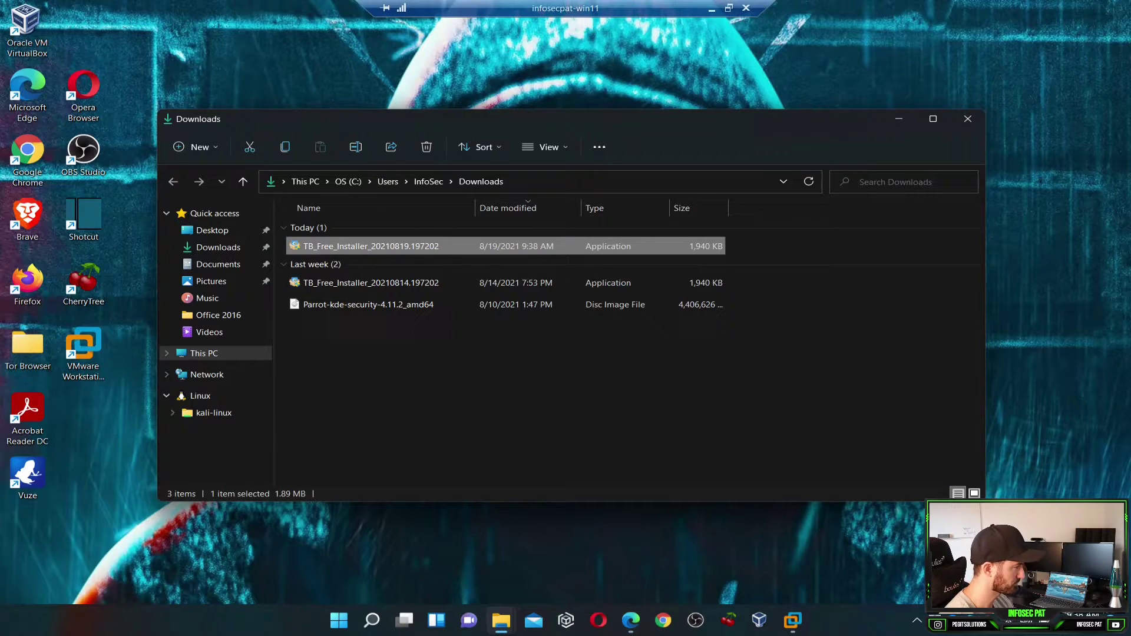
pyautogui.press('super+Up')
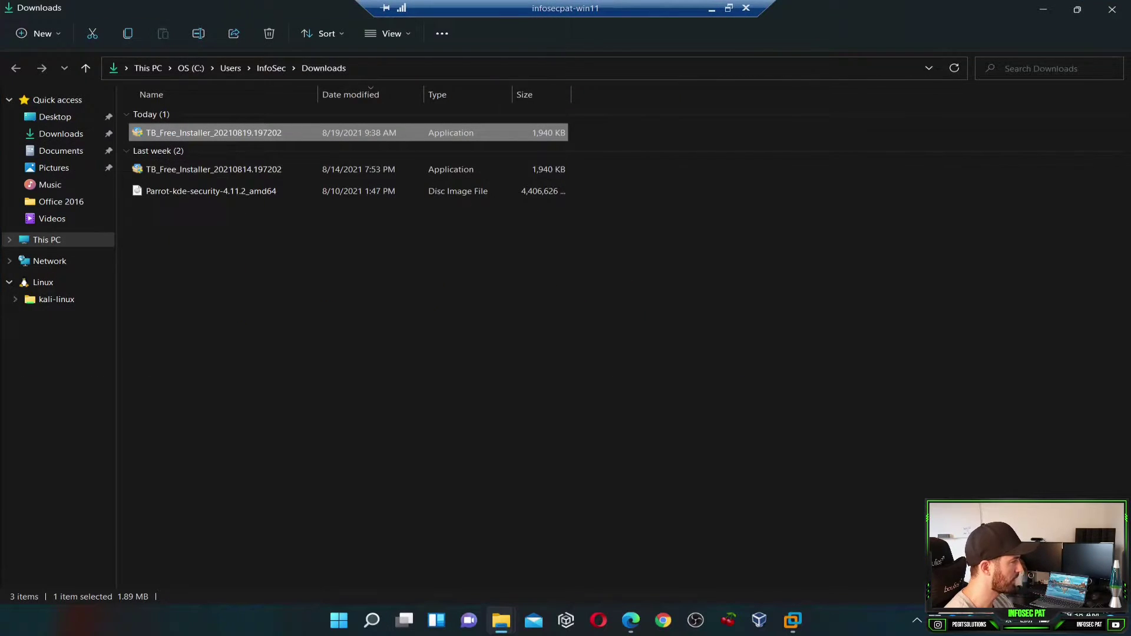
pyautogui.rightClick(178, 133)
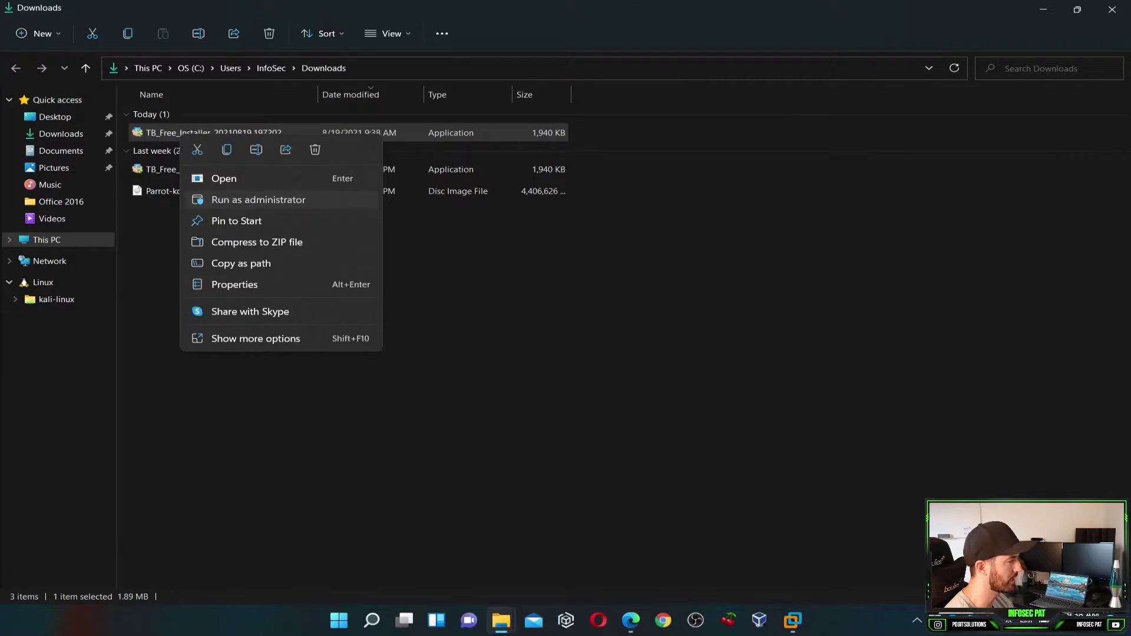
pyautogui.click(221, 200)
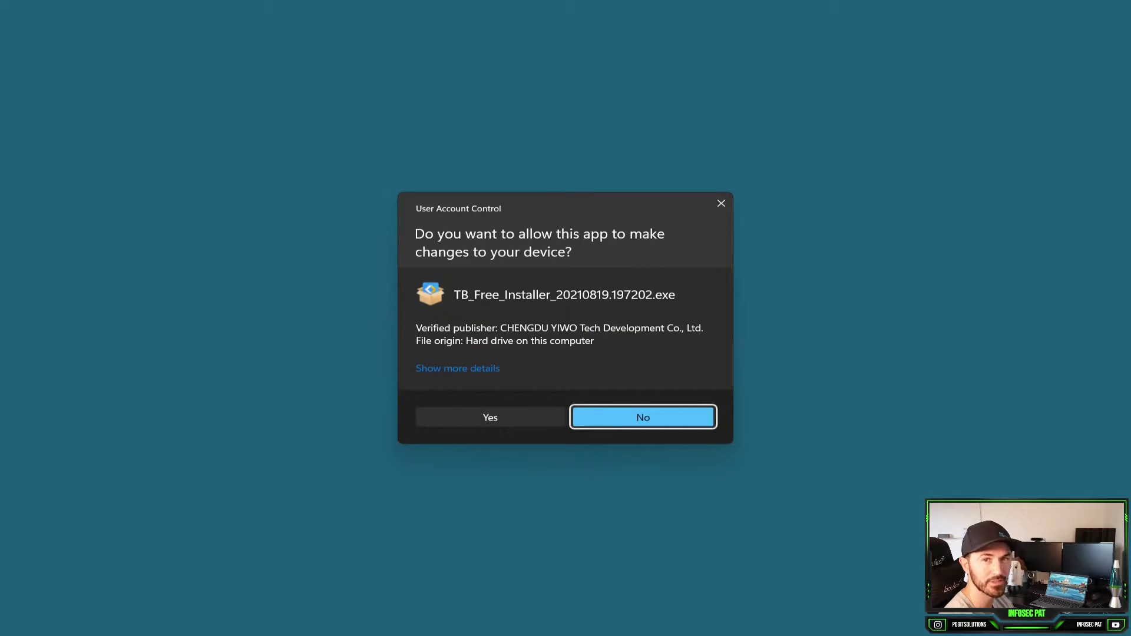
pyautogui.hotkey('alt', 'y')
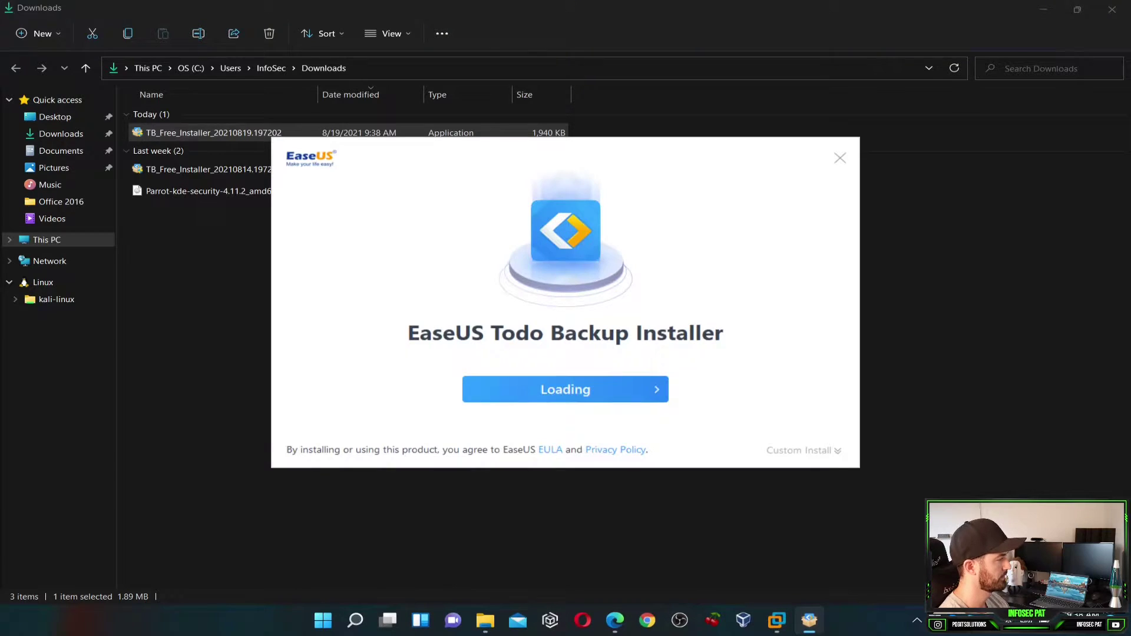
# - Choose Install Now and Install Free so the 119.19MB free edition package downloads
pyautogui.press('Return')
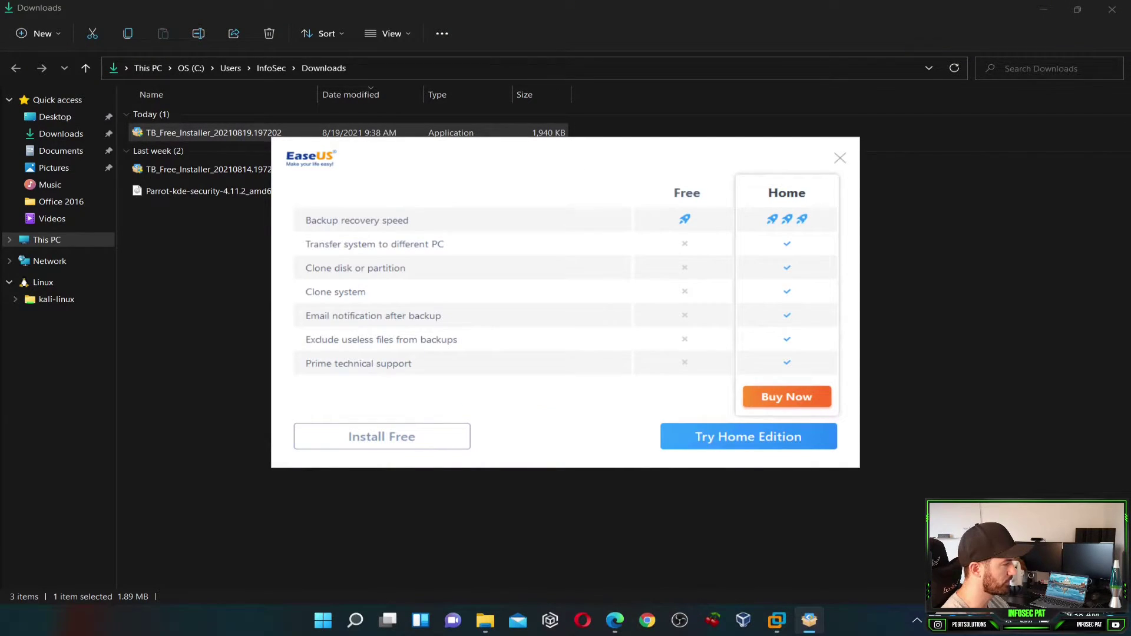
pyautogui.press('Return')
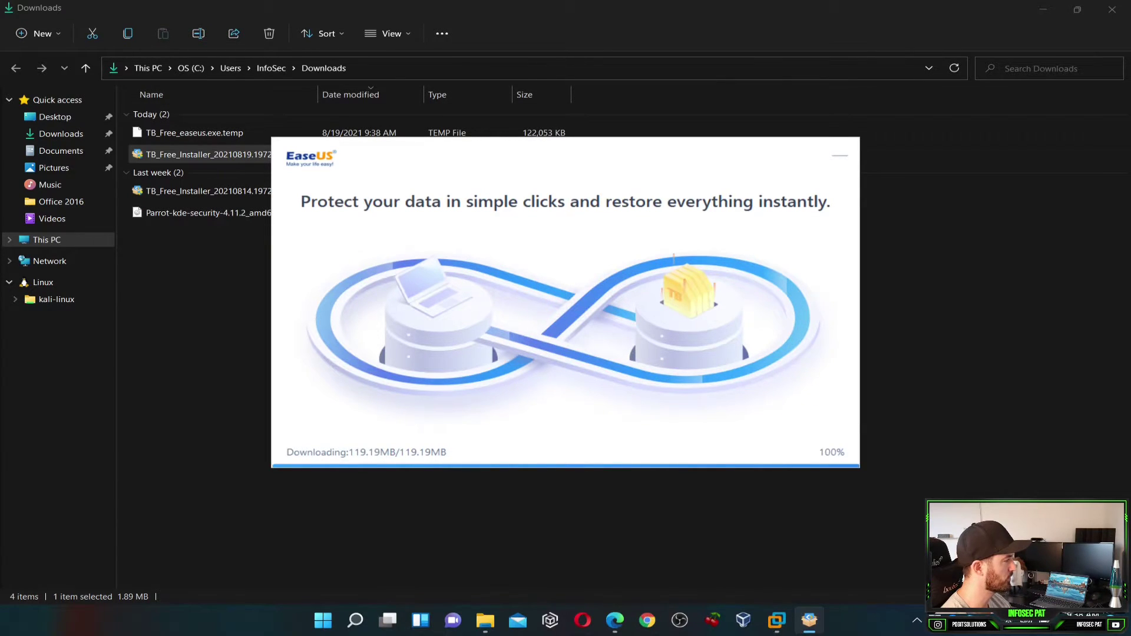
# - In This PC, switch the view to medium icons, extra large icons, then back to details
pyautogui.click(47, 240)
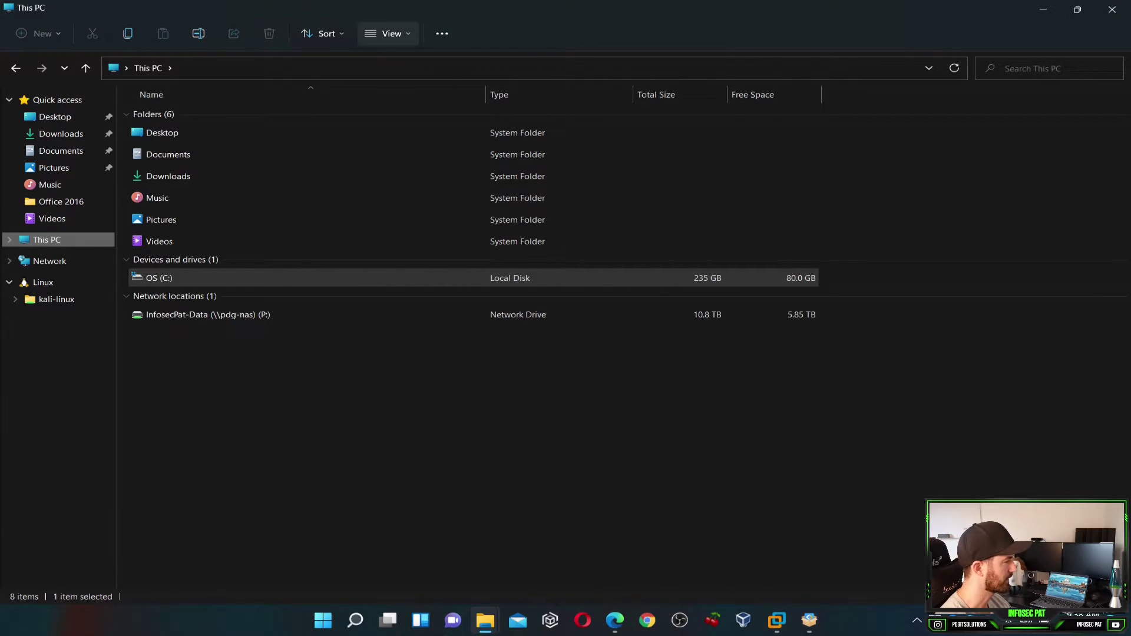
pyautogui.click(388, 34)
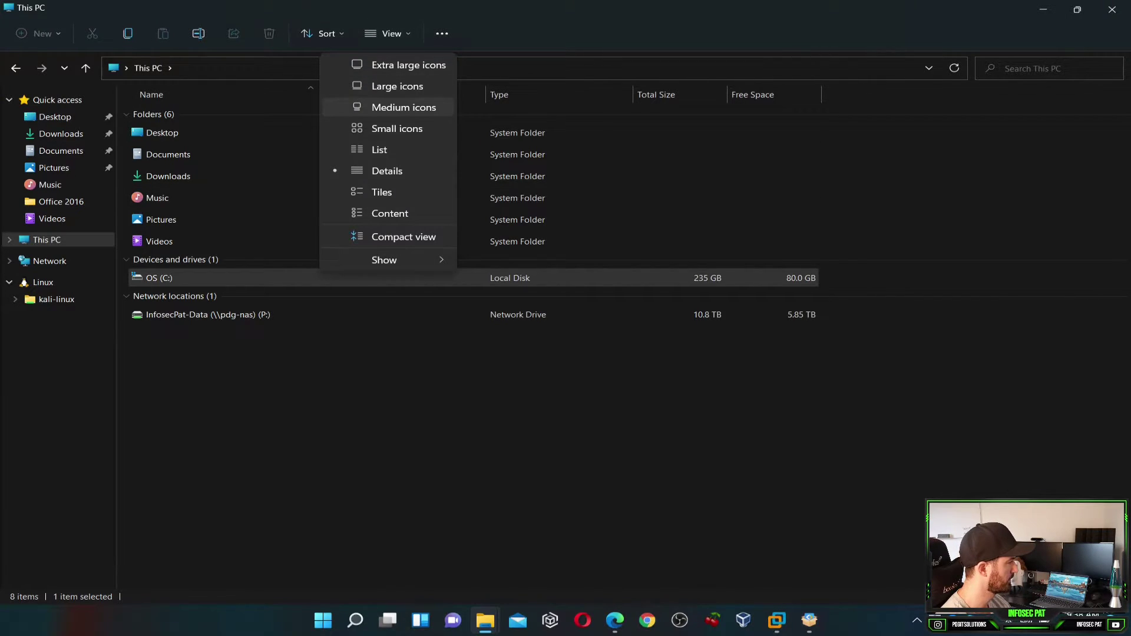
pyautogui.click(404, 107)
pyautogui.click(388, 34)
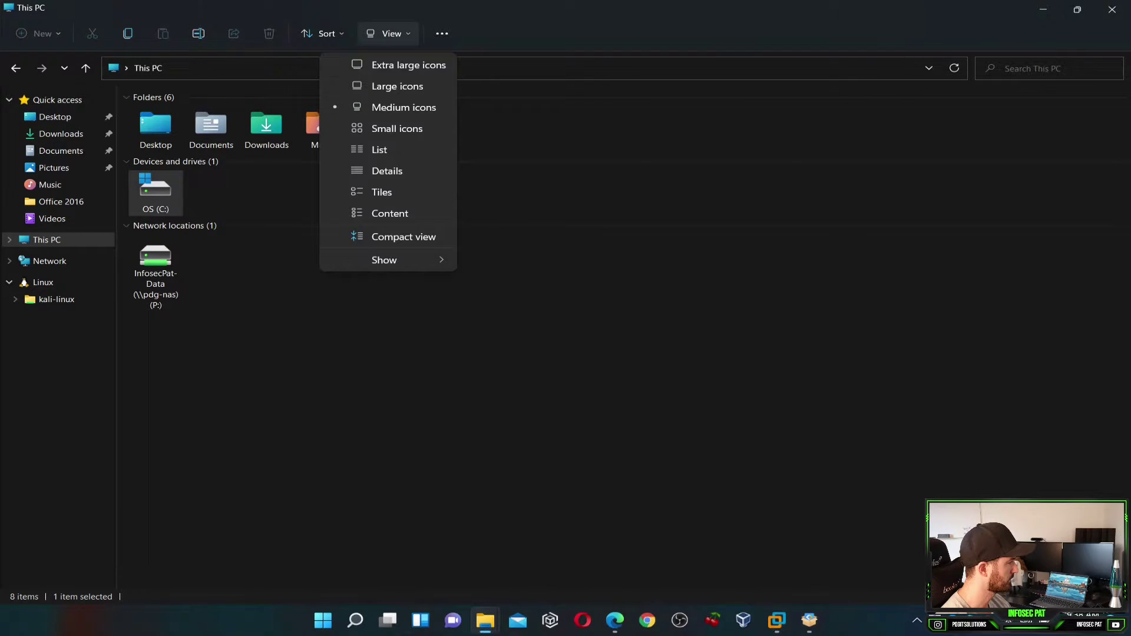
pyautogui.click(409, 65)
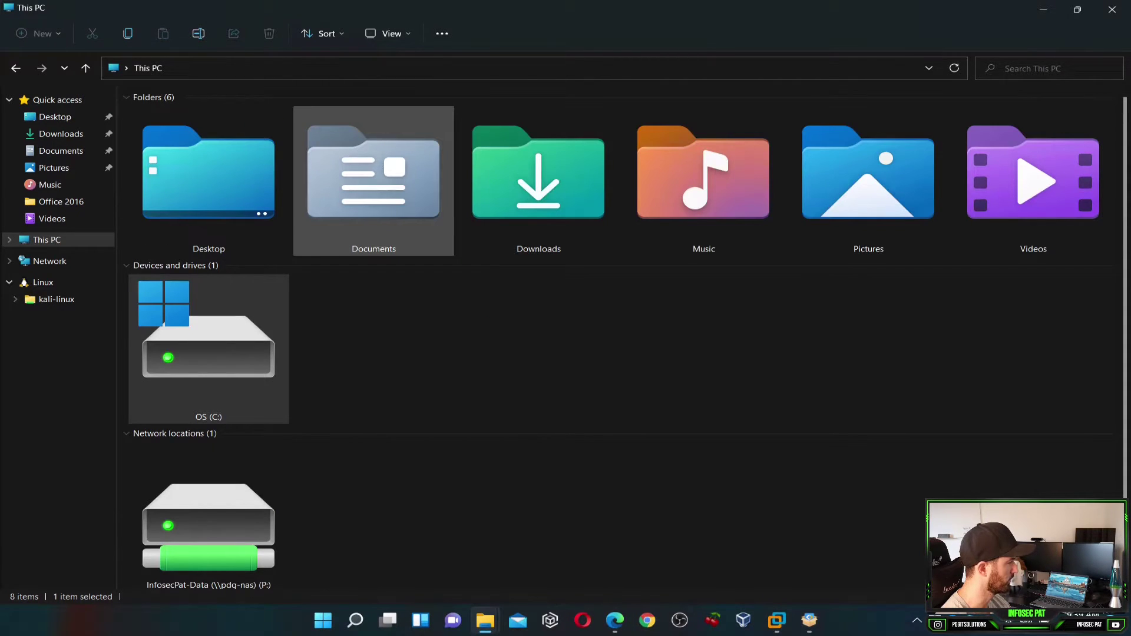
pyautogui.click(388, 34)
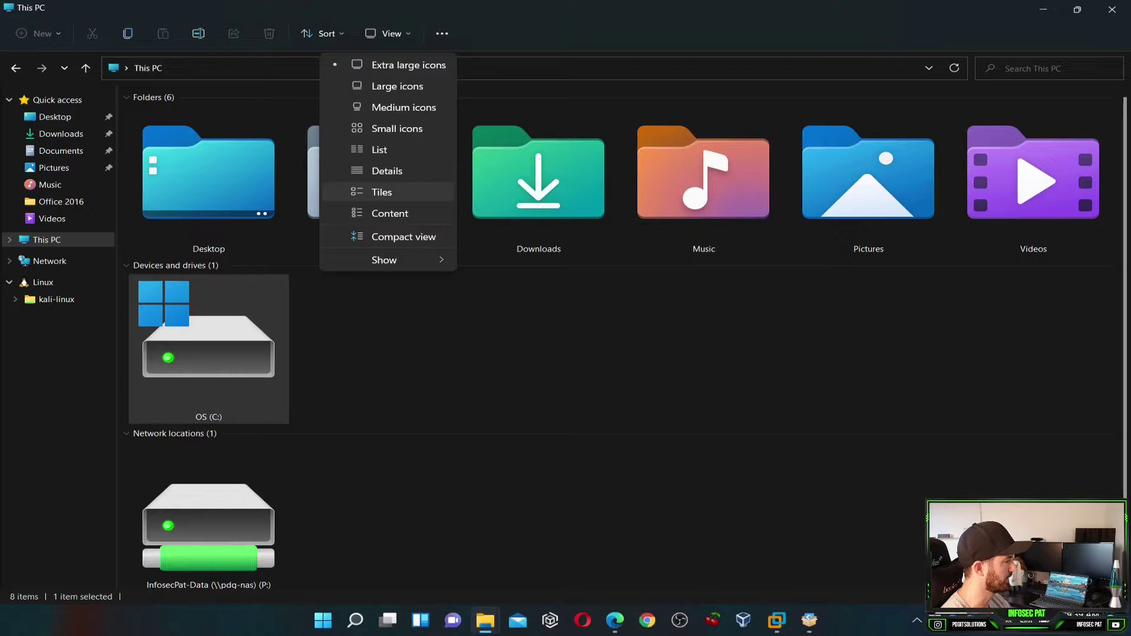
pyautogui.click(387, 171)
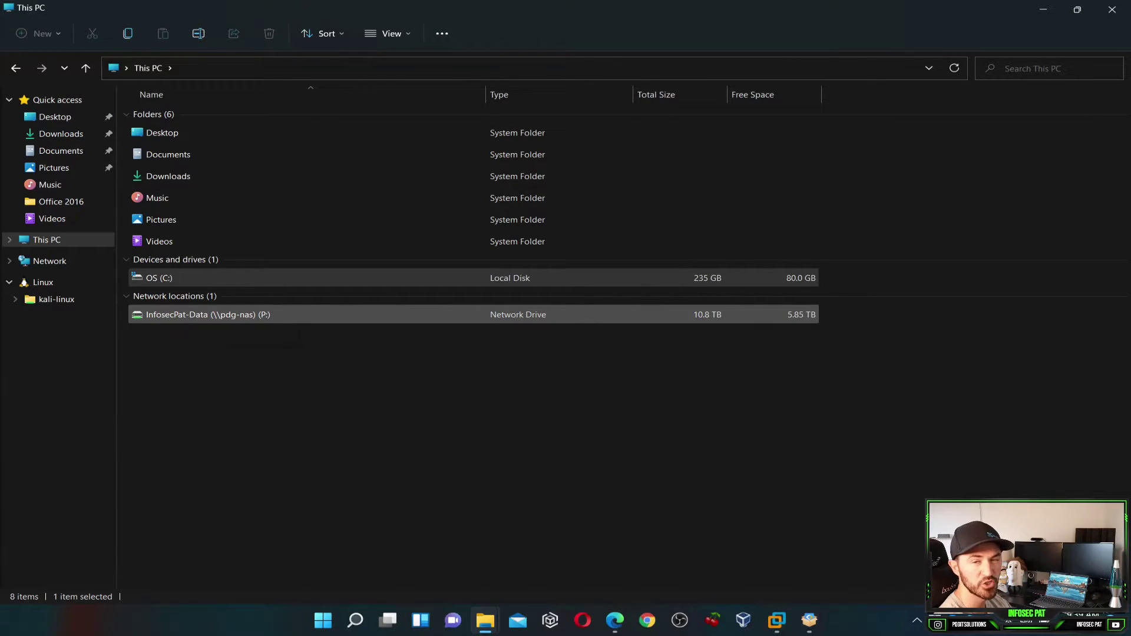
# - Open the NAS drive's Backups-2020 folder and create a new folder named 'Windows 11 Backup'
pyautogui.doubleClick(215, 315)
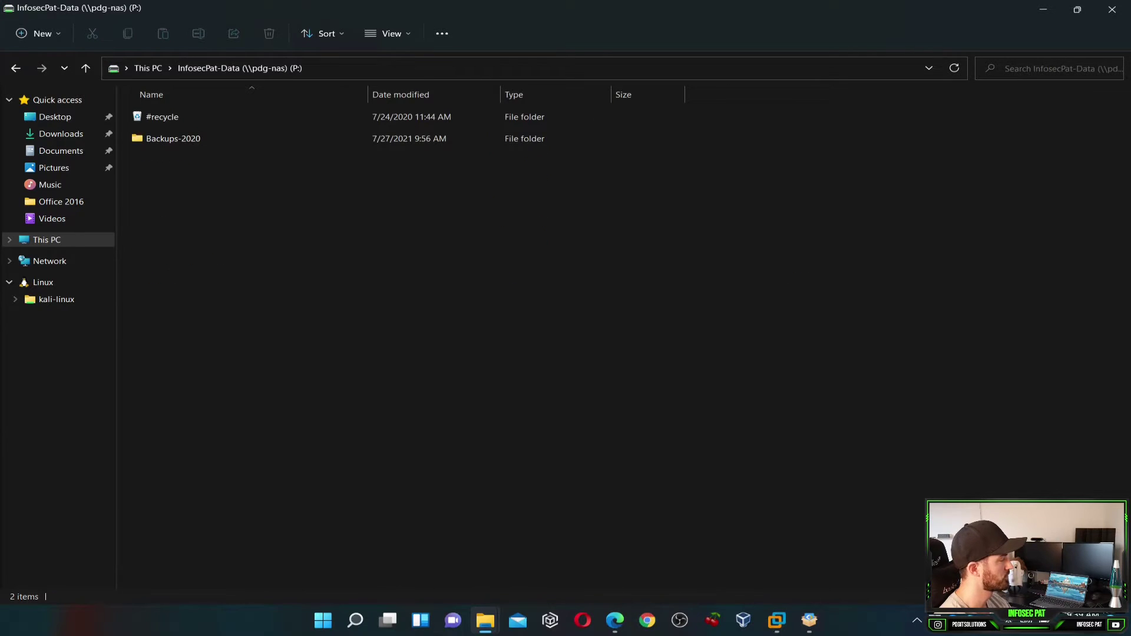
pyautogui.doubleClick(173, 138)
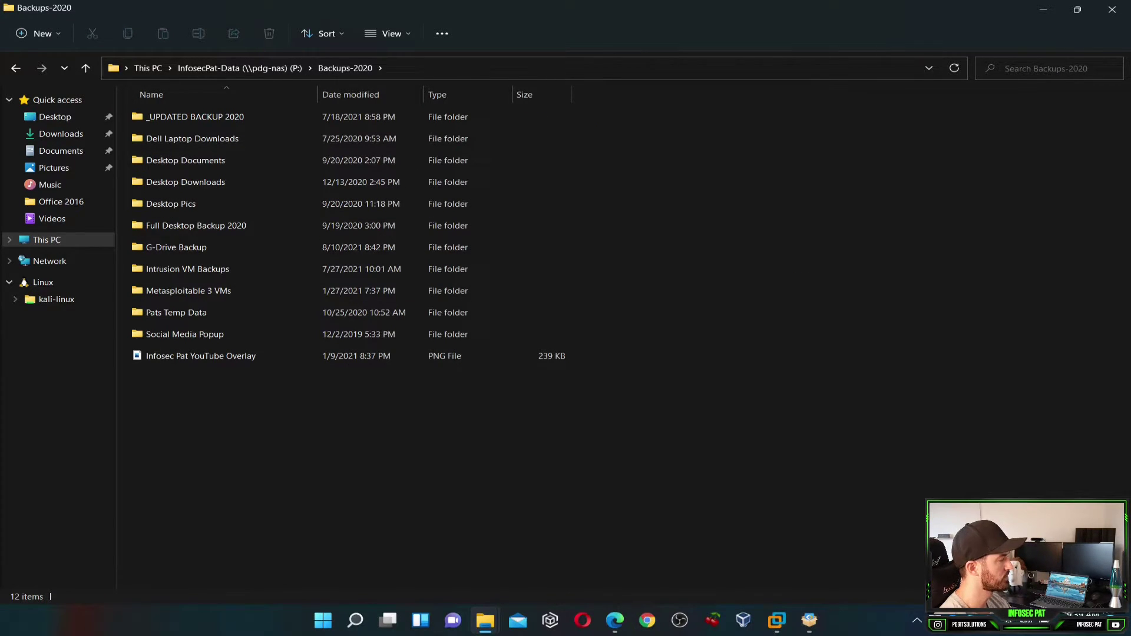
pyautogui.rightClick(215, 293)
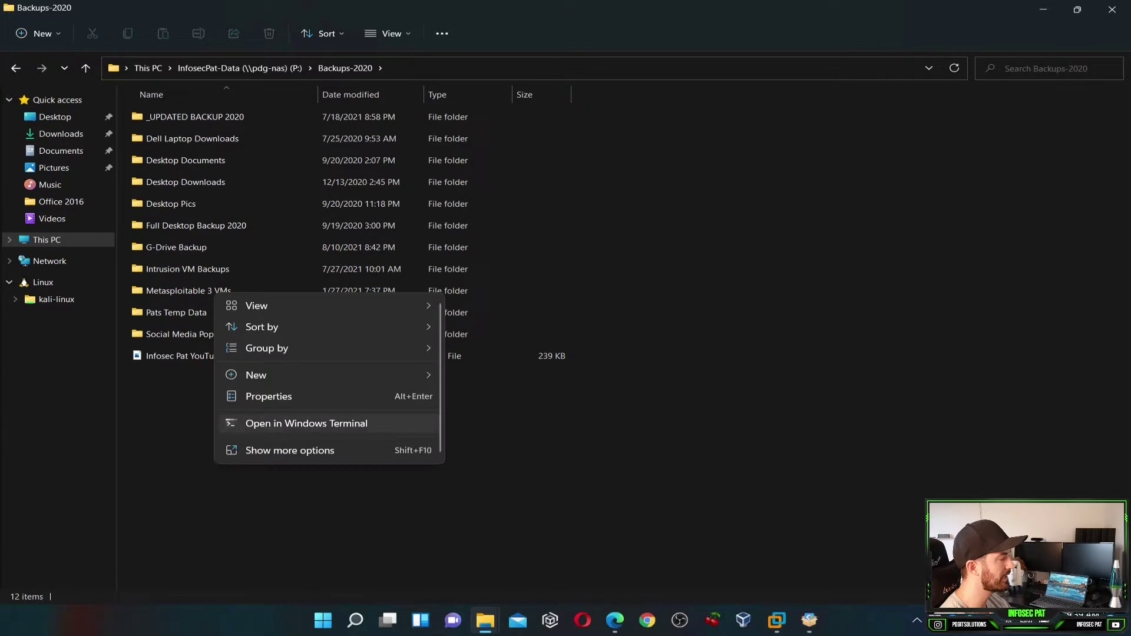
pyautogui.moveTo(259, 376)
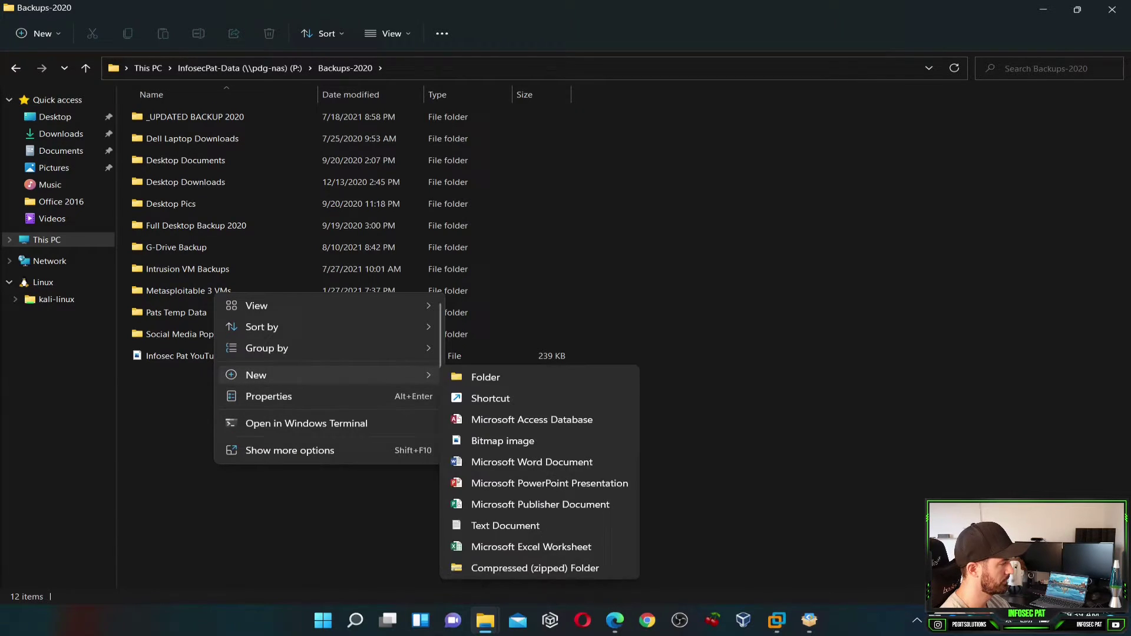
pyautogui.click(478, 374)
pyautogui.write('W')
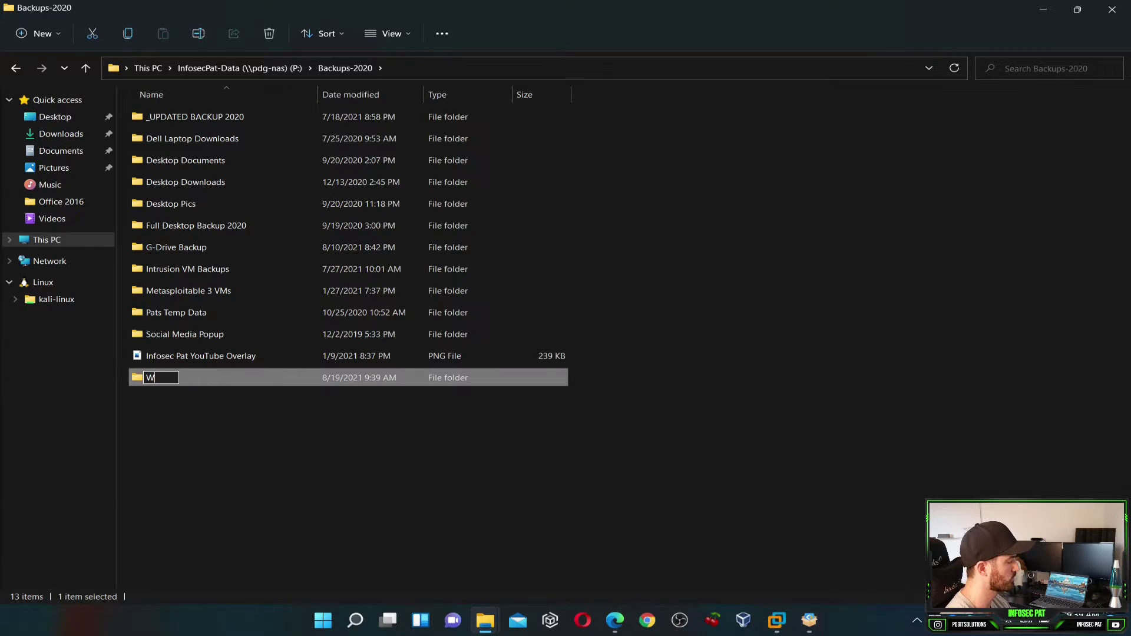
pyautogui.write('indows 11 Backup')
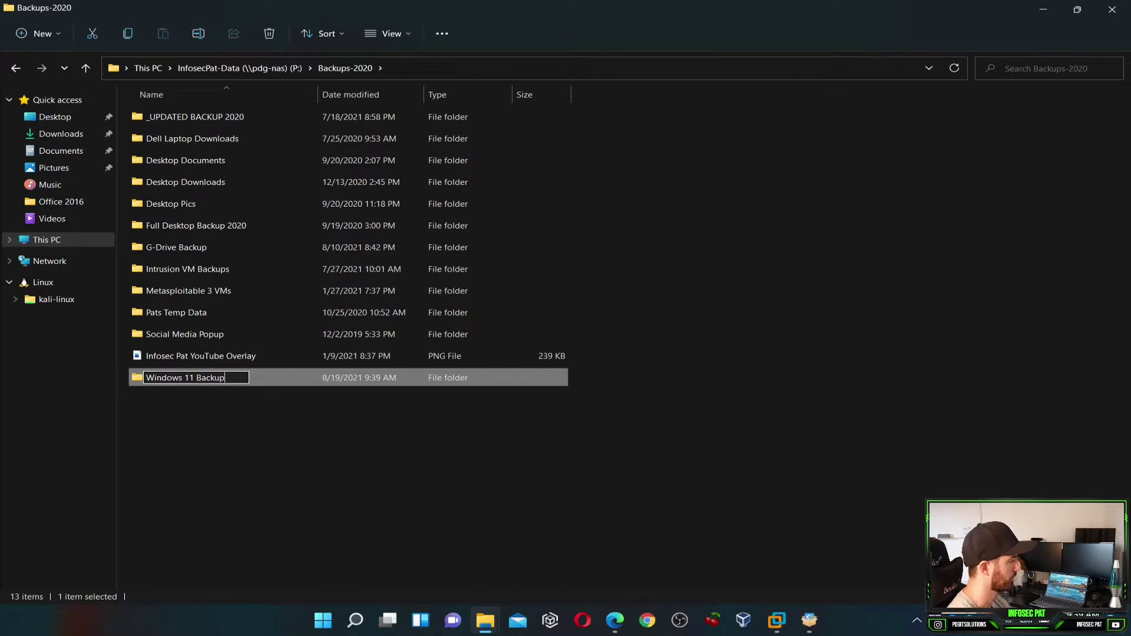
pyautogui.press('Return')
pyautogui.press('Return')
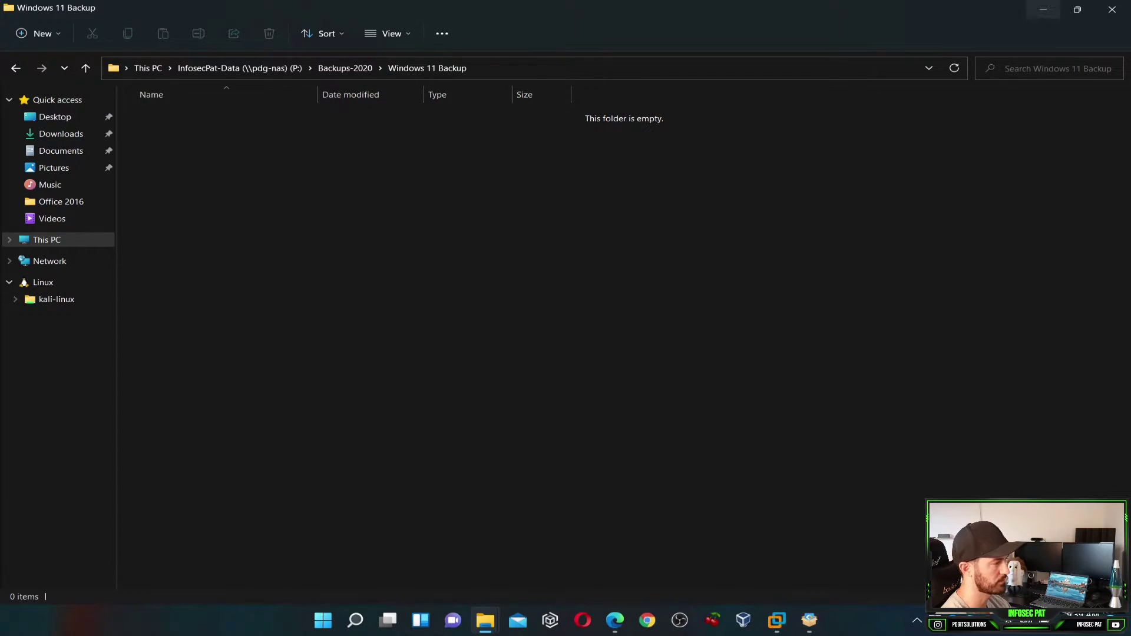
# - Minimize File Explorer while the Todo Backup installation finishes
pyautogui.click(1044, 9)
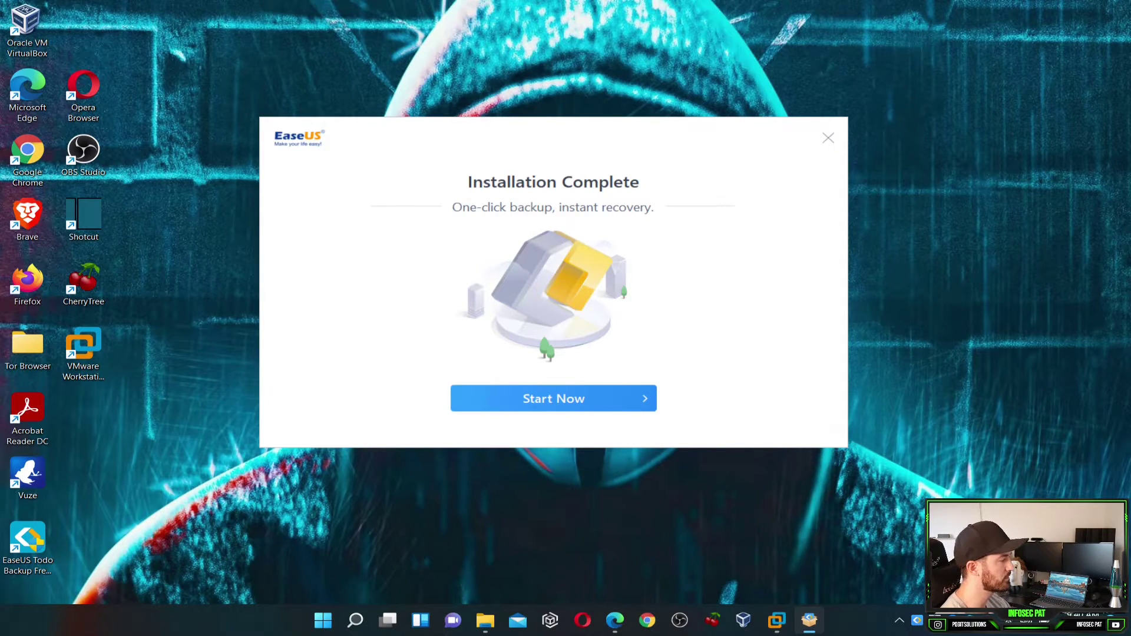
# - Start Todo Backup, dismiss the Activate now and discount popups, and choose File backup
pyautogui.click(549, 399)
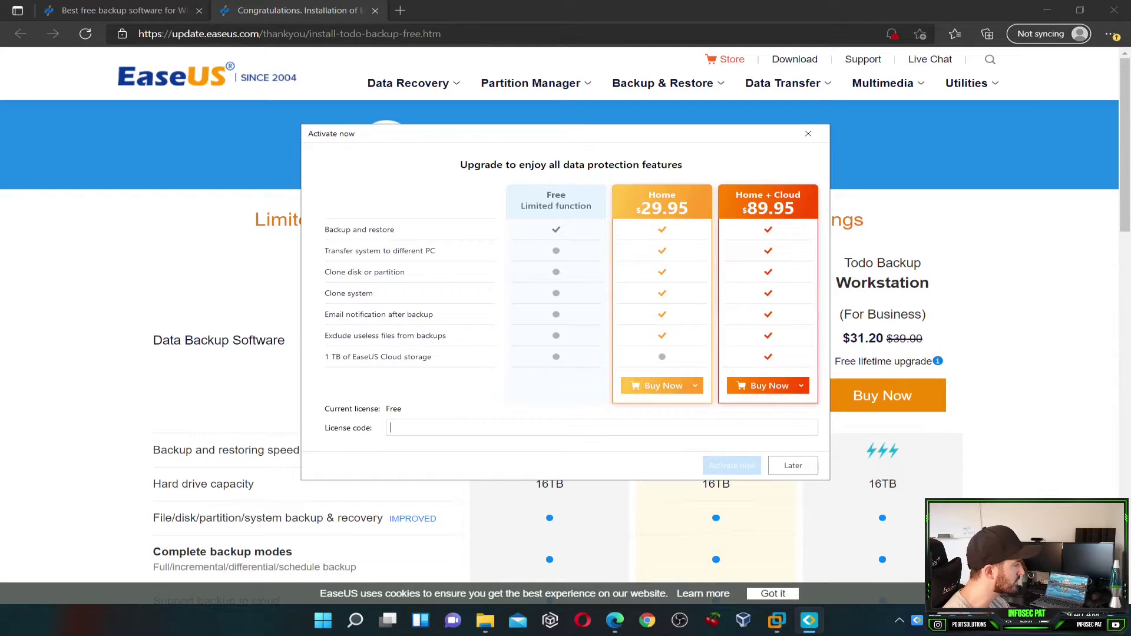
pyautogui.press('Escape')
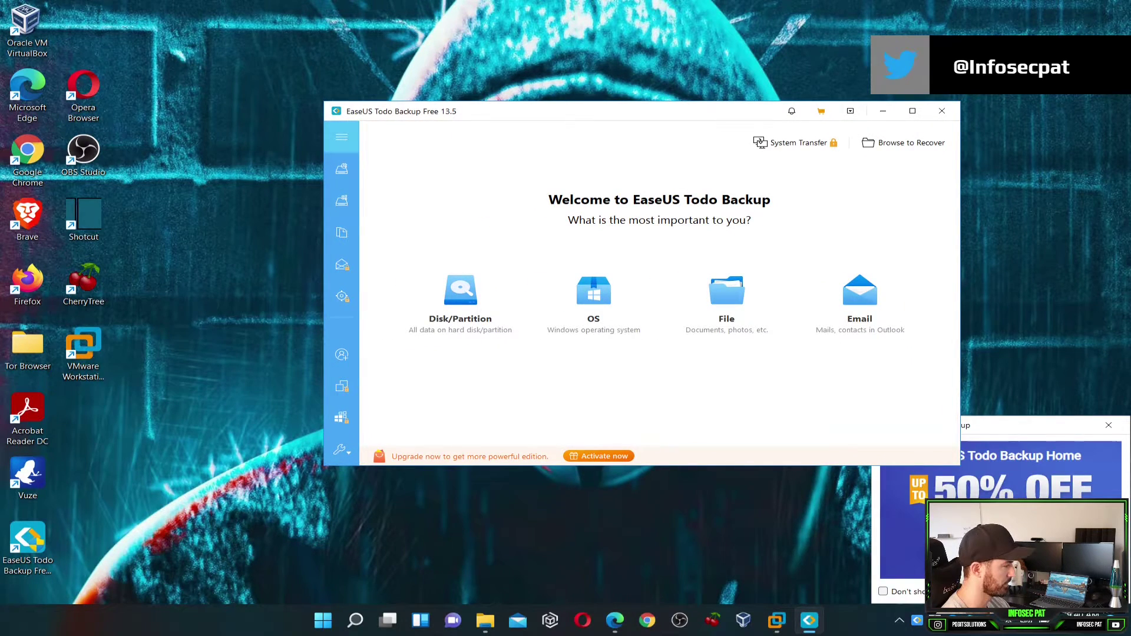
pyautogui.click(1109, 425)
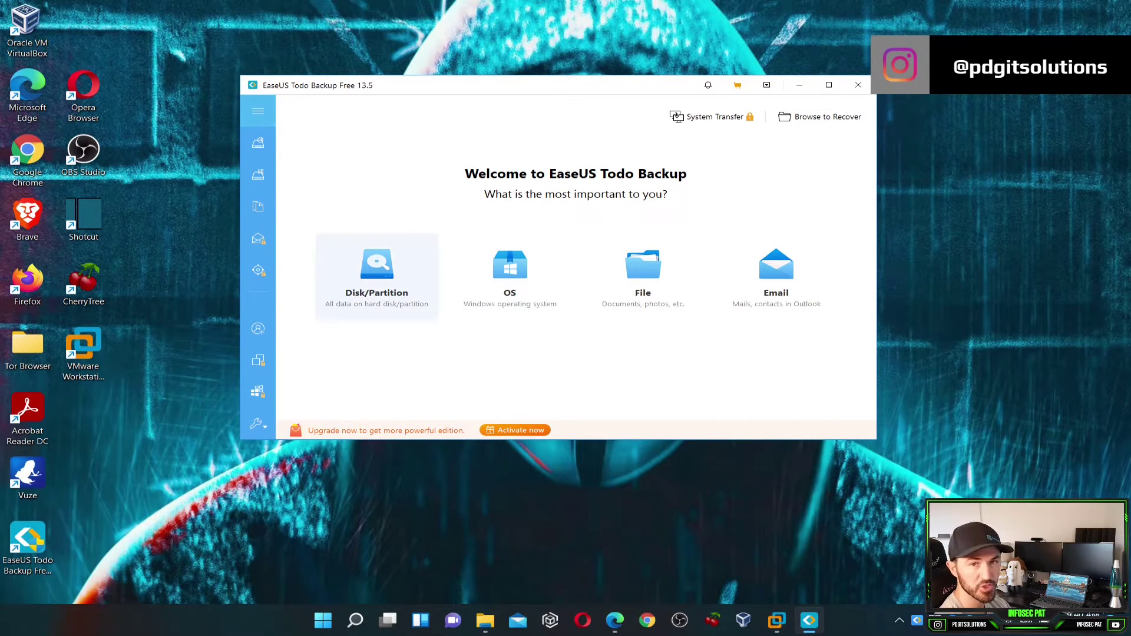
pyautogui.click(643, 277)
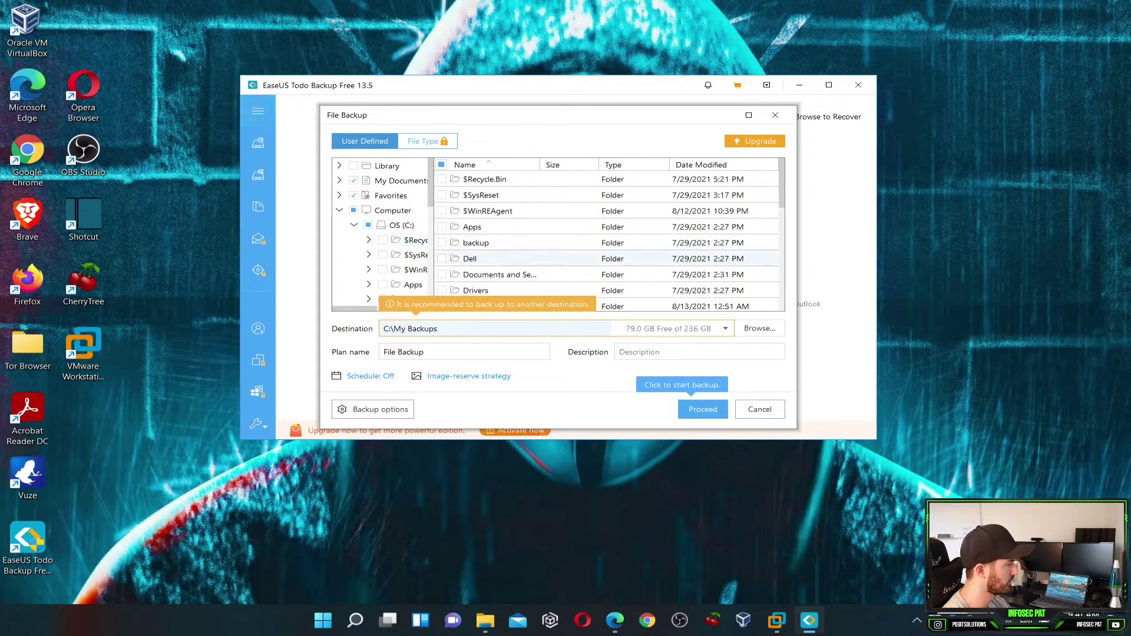
# - Maximize the File Backup window and tick Downloads, Desktop and My Documents under Users > InfoSec
pyautogui.click(749, 115)
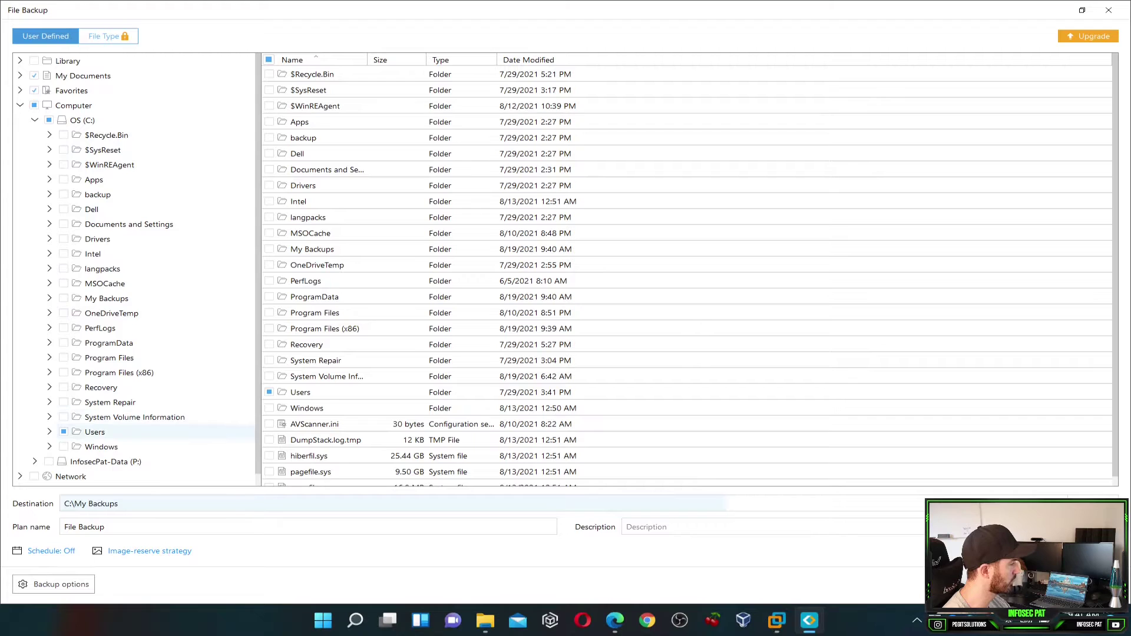
pyautogui.click(94, 432)
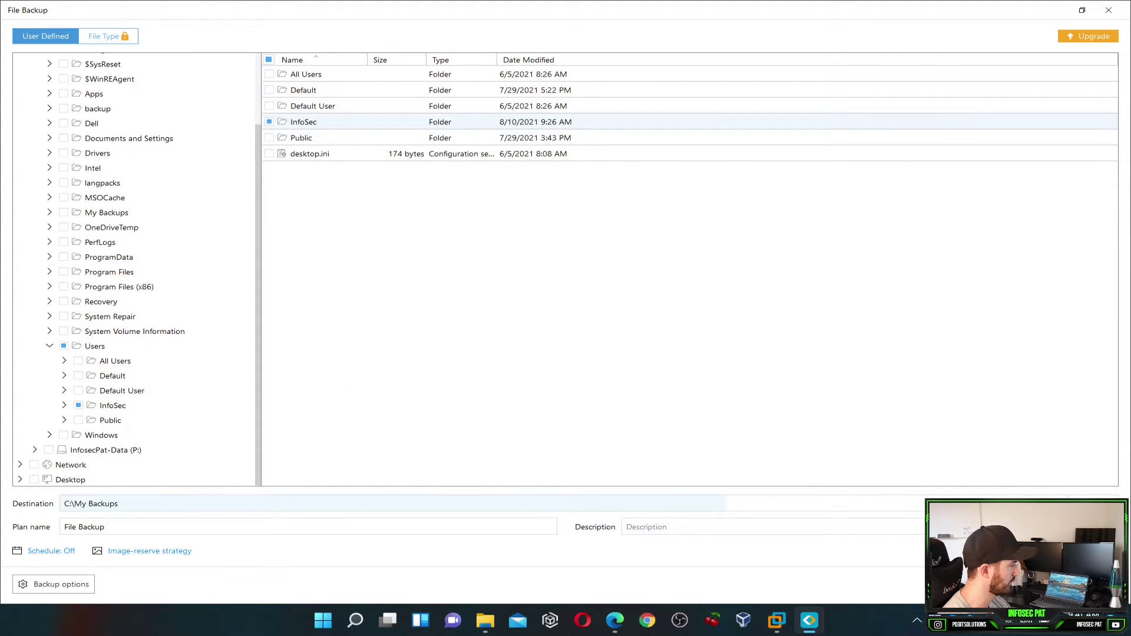
pyautogui.click(65, 406)
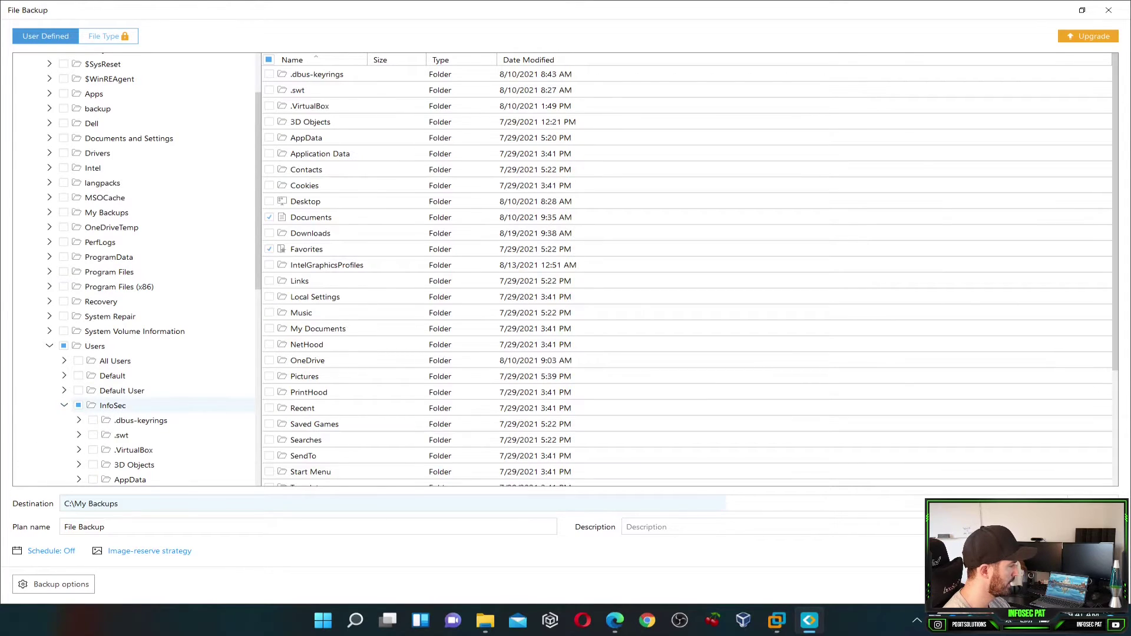
pyautogui.scroll(-3, 136, 283)
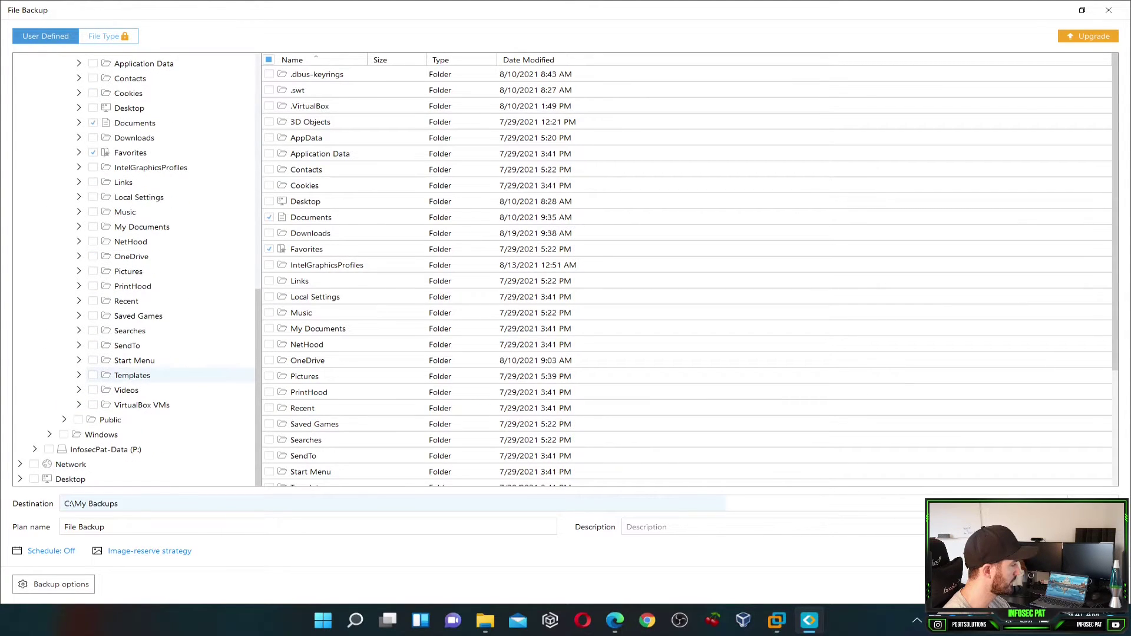
pyautogui.scroll(2, 136, 283)
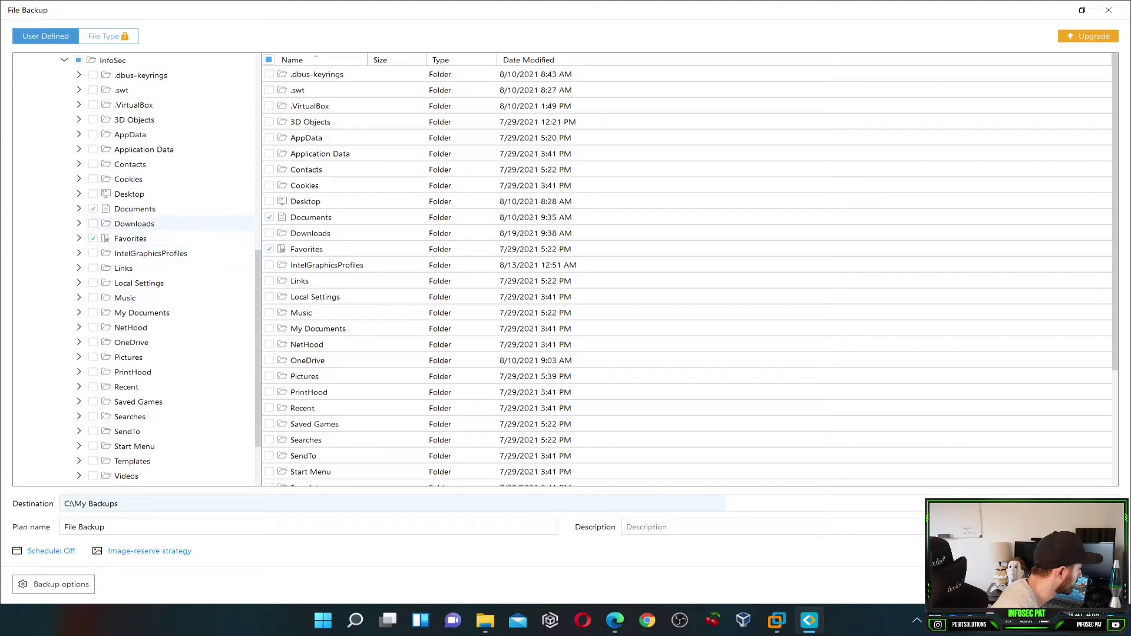
pyautogui.click(93, 223)
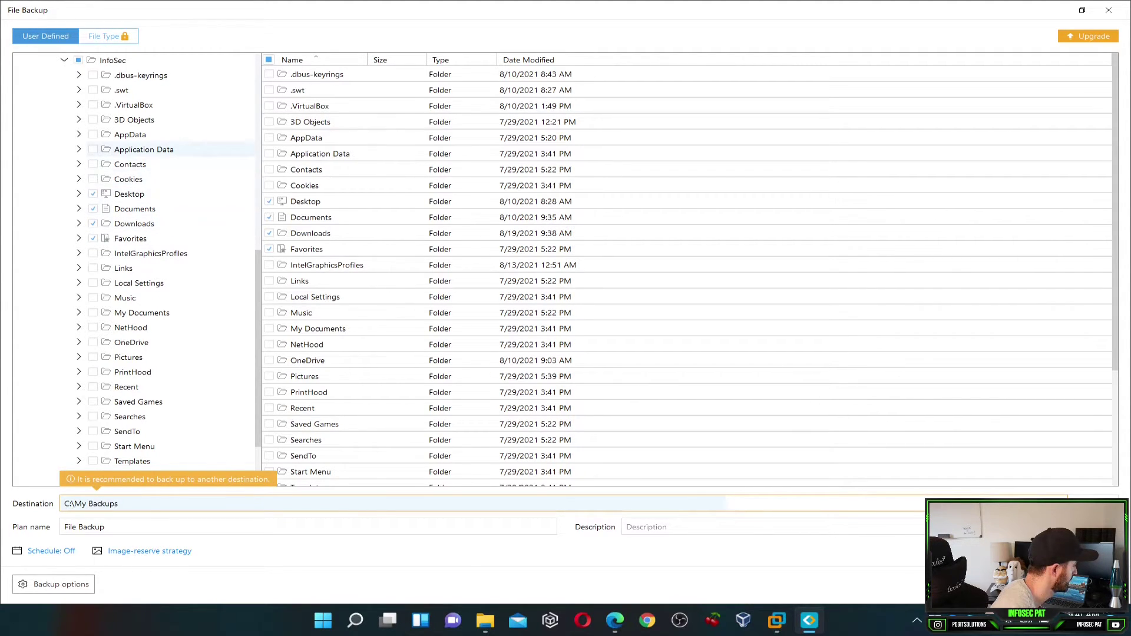
pyautogui.click(93, 194)
pyautogui.scroll(-2, 177, 389)
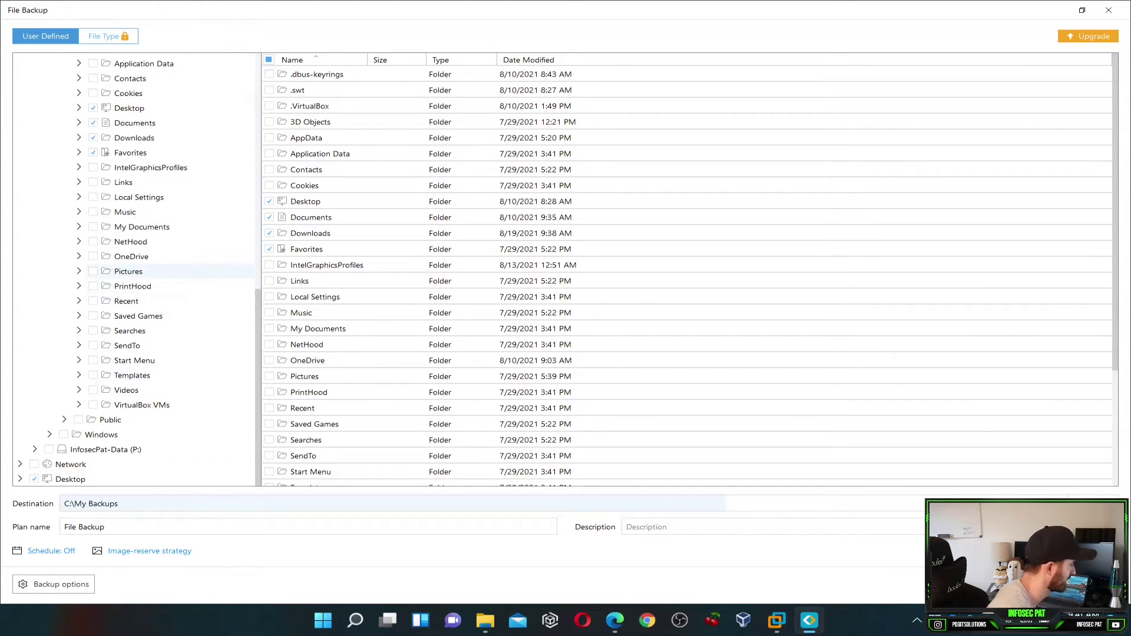
pyautogui.click(93, 227)
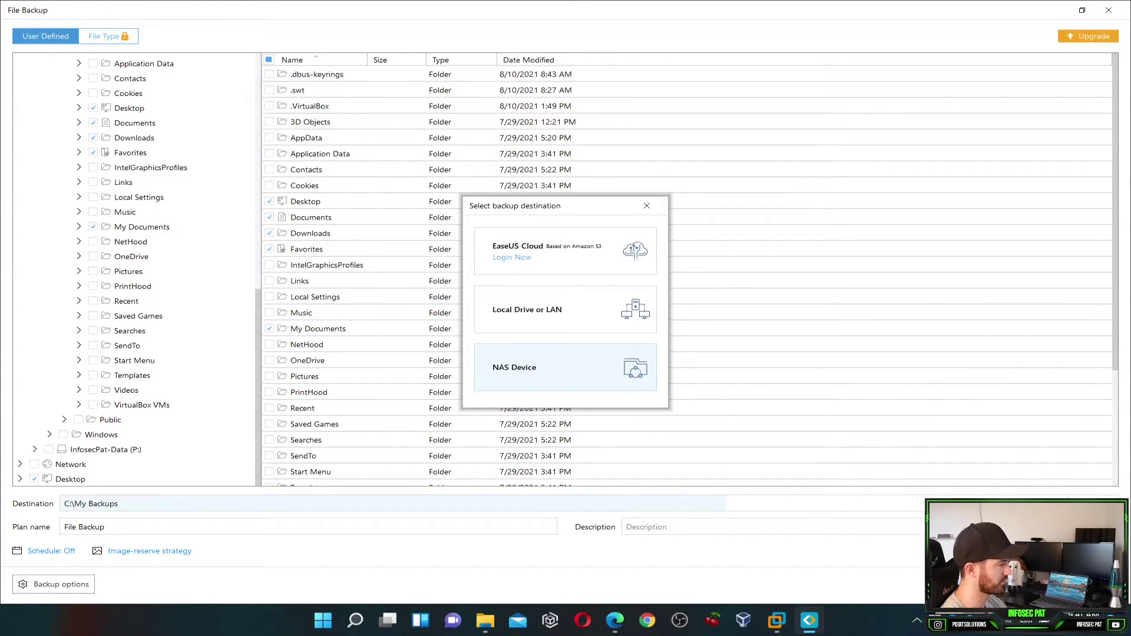
# - Choose Local Drive or LAN instead of NAS, expand the network share and log in with the NAS credentials
pyautogui.click(565, 367)
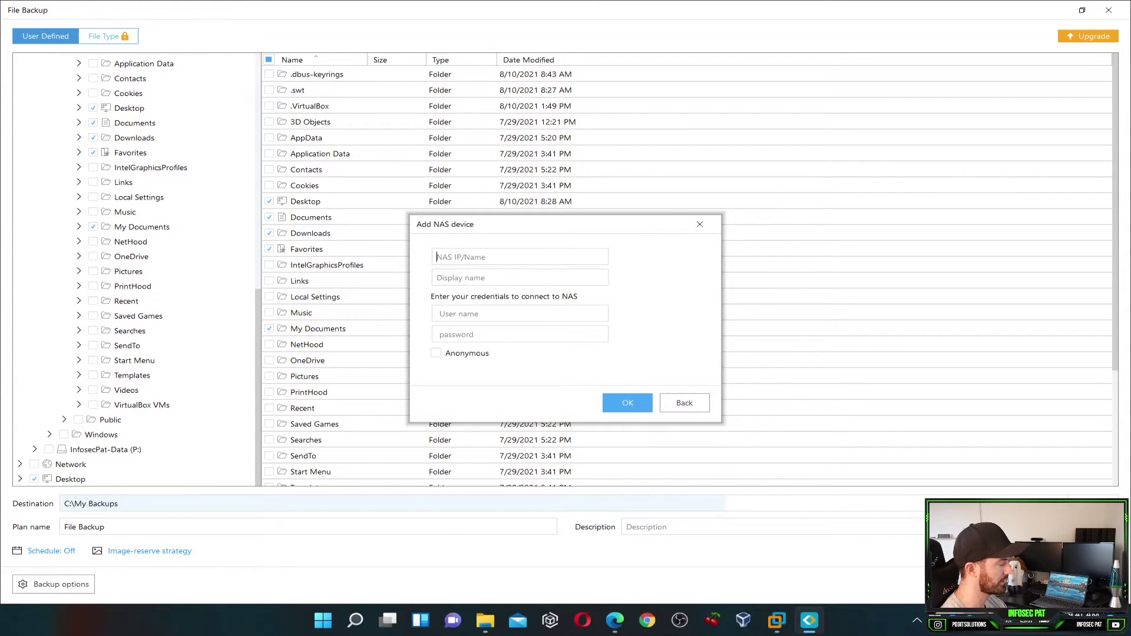
pyautogui.click(684, 403)
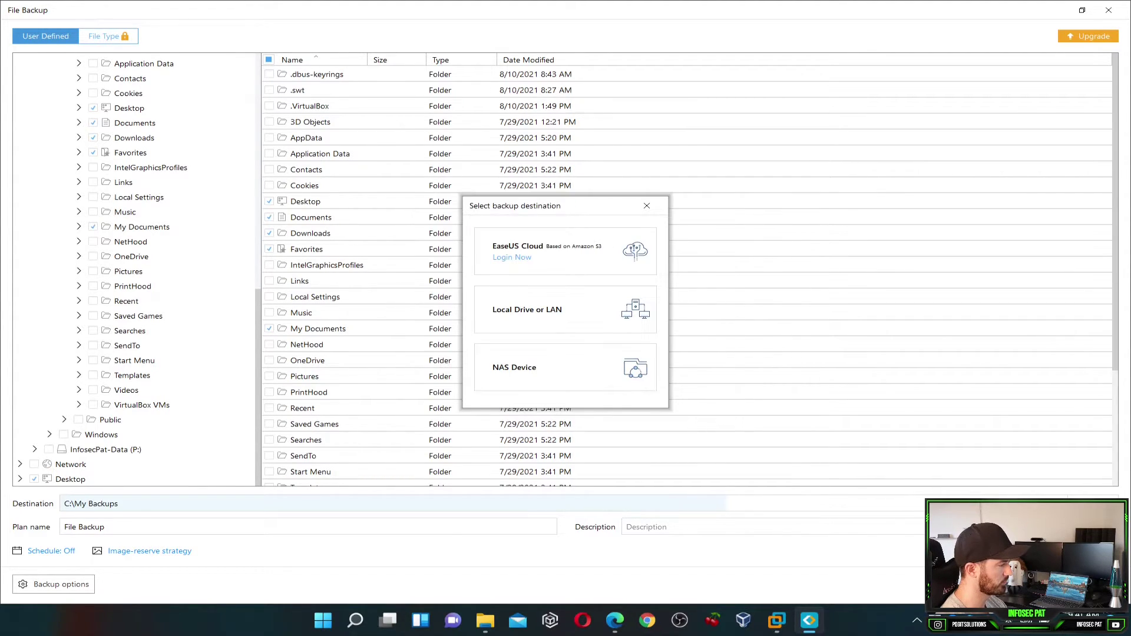
pyautogui.click(565, 309)
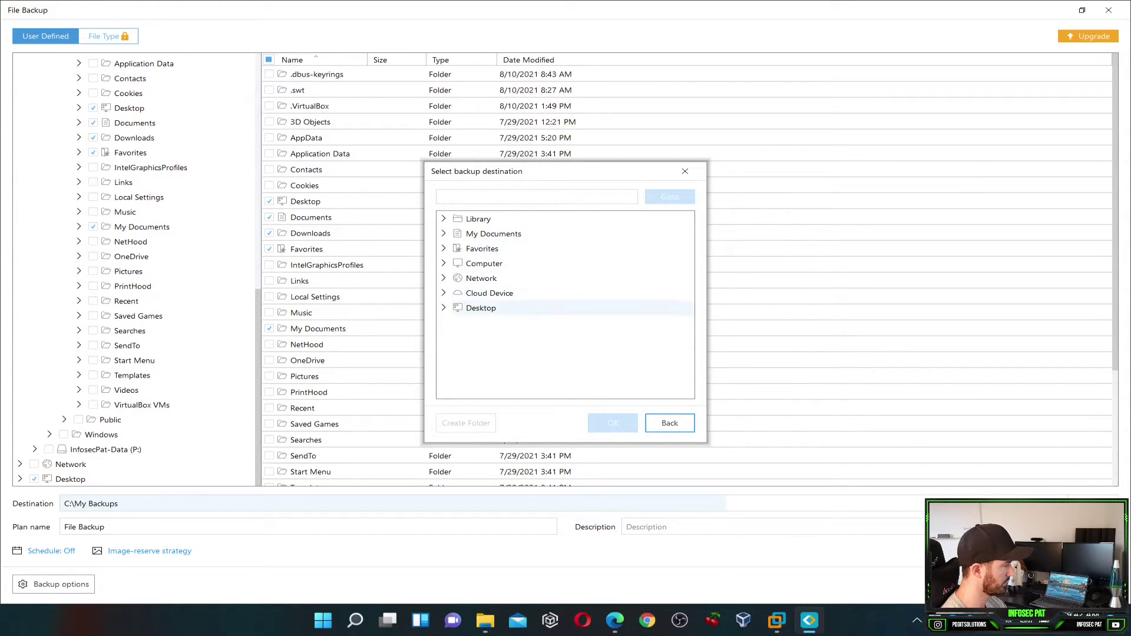
pyautogui.click(444, 278)
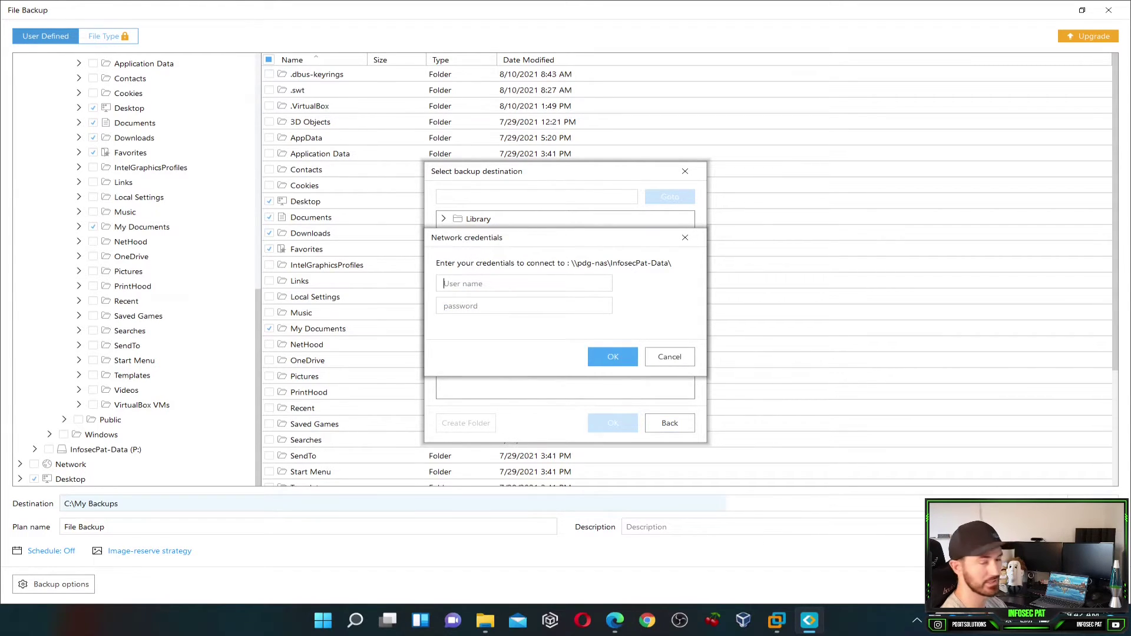
pyautogui.write('patrick')
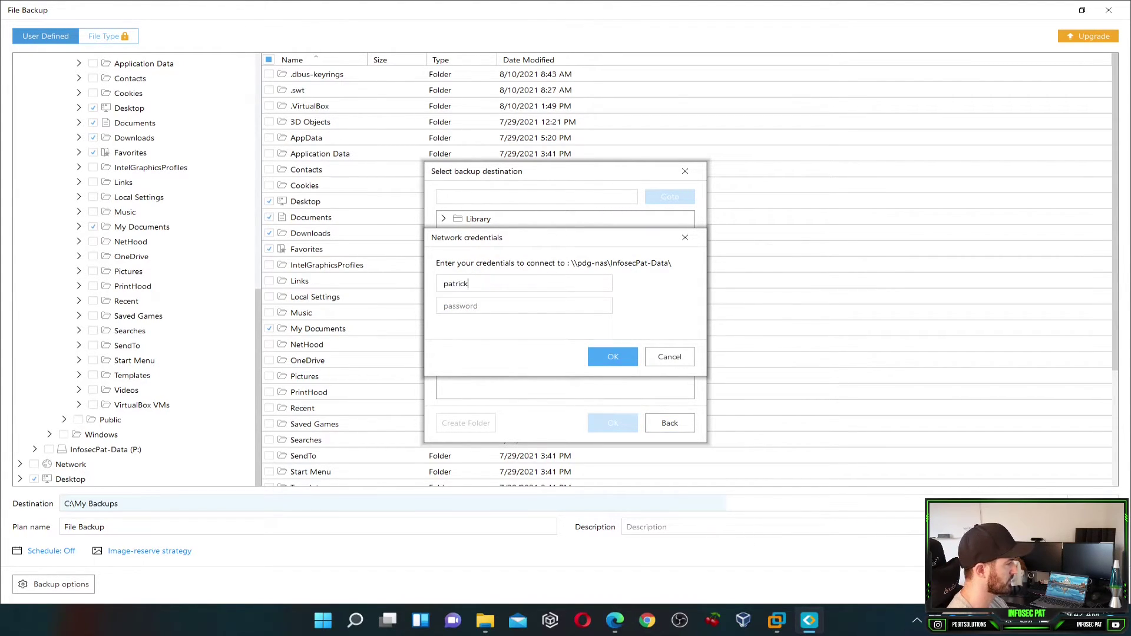
pyautogui.write('***********')
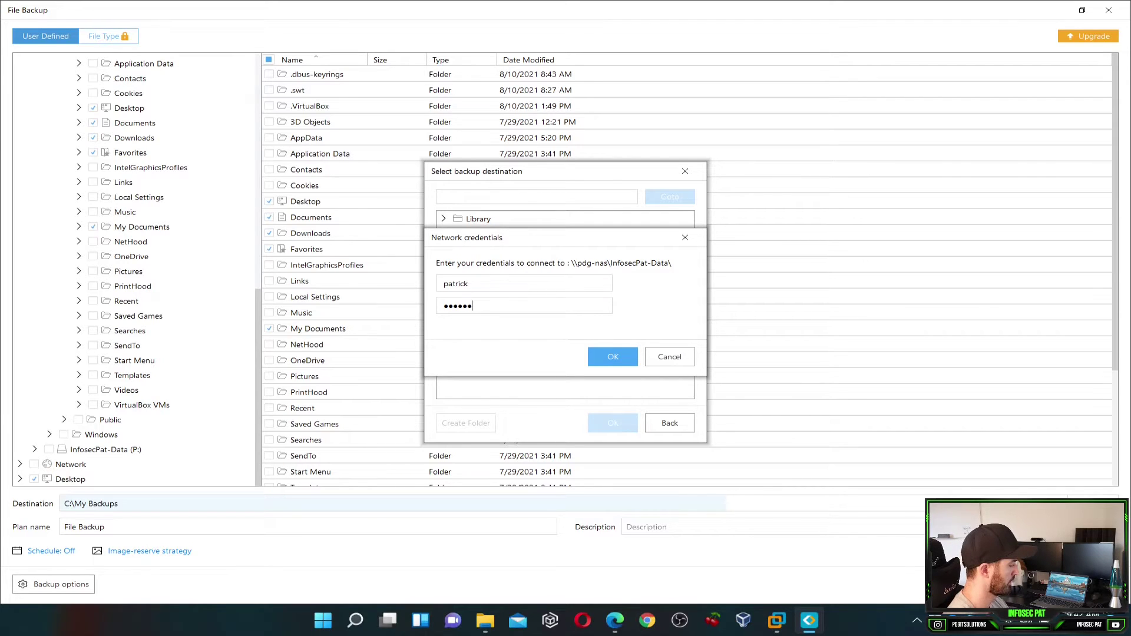
pyautogui.press('BackSpace')
pyautogui.press('BackSpace')
pyautogui.press('BackSpace')
pyautogui.press('BackSpace')
pyautogui.press('BackSpace')
pyautogui.press('BackSpace')
pyautogui.press('BackSpace')
pyautogui.press('BackSpace')
pyautogui.press('BackSpace')
pyautogui.press('BackSpace')
pyautogui.press('BackSpace')
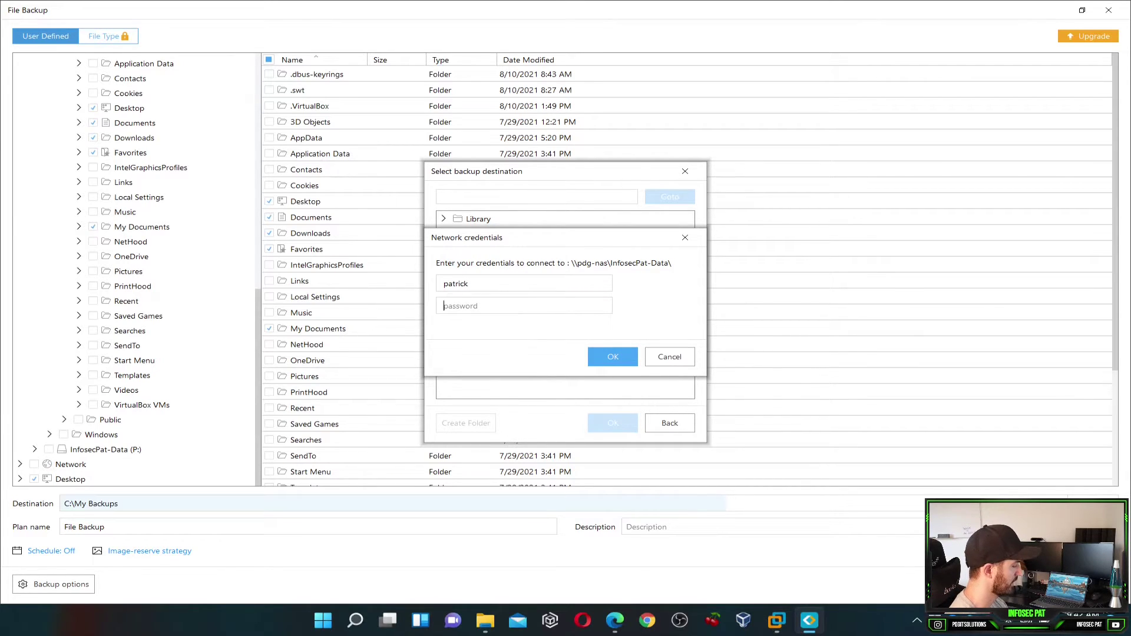
pyautogui.write('************')
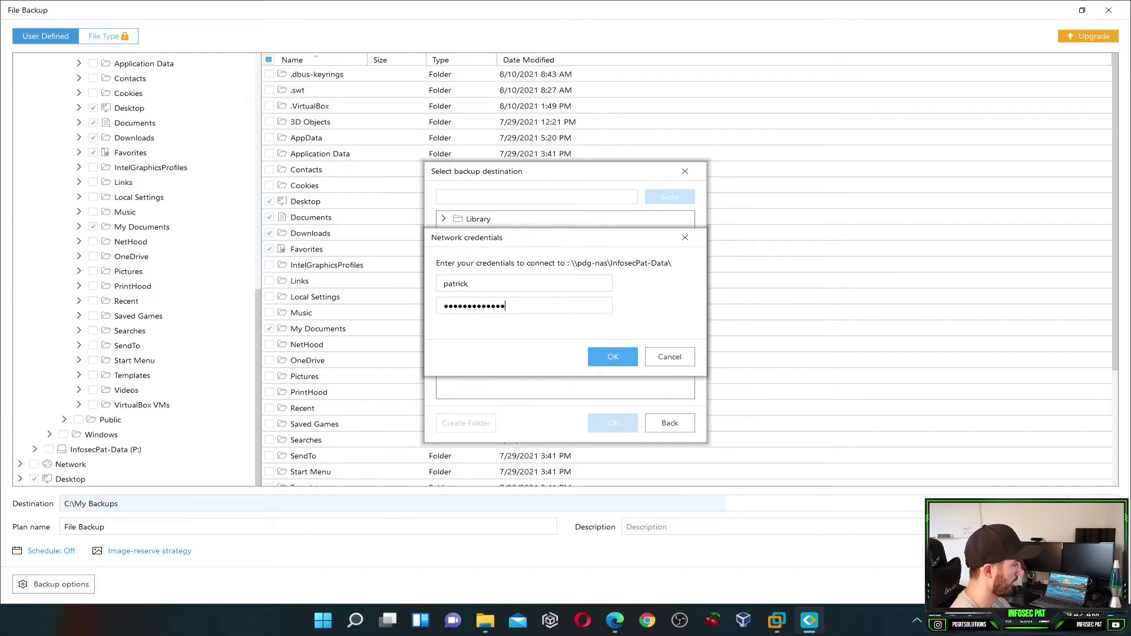
pyautogui.press('Return')
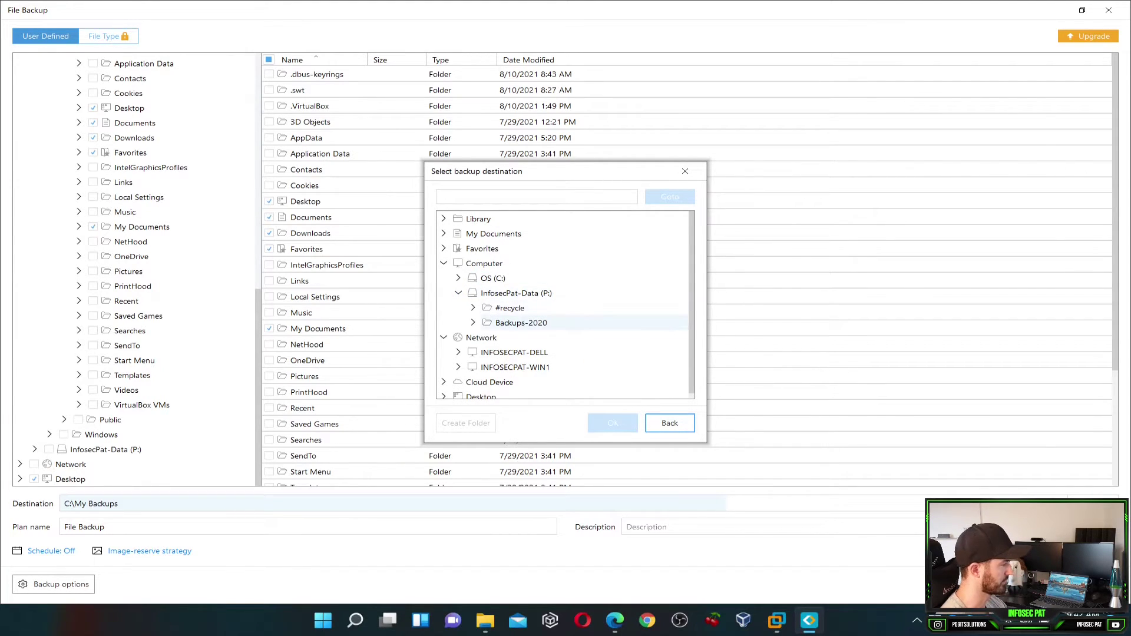
# - Select Backups-2020 > Windows 11 Backup as the backup destination and confirm
pyautogui.click(521, 323)
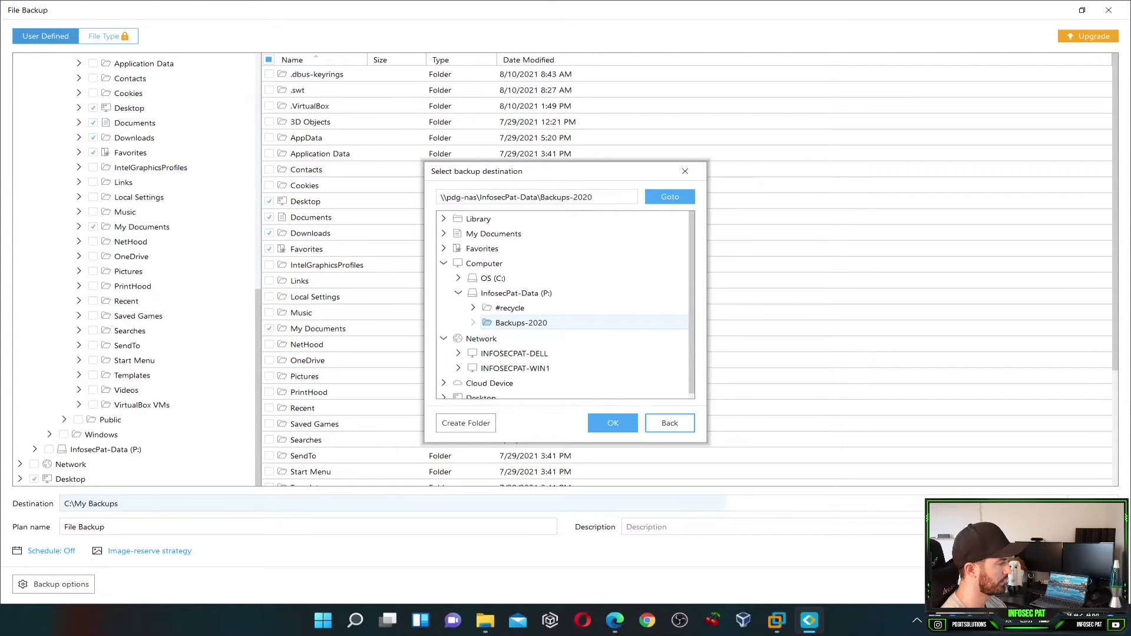
pyautogui.doubleClick(521, 322)
pyautogui.scroll(-3, 530, 330)
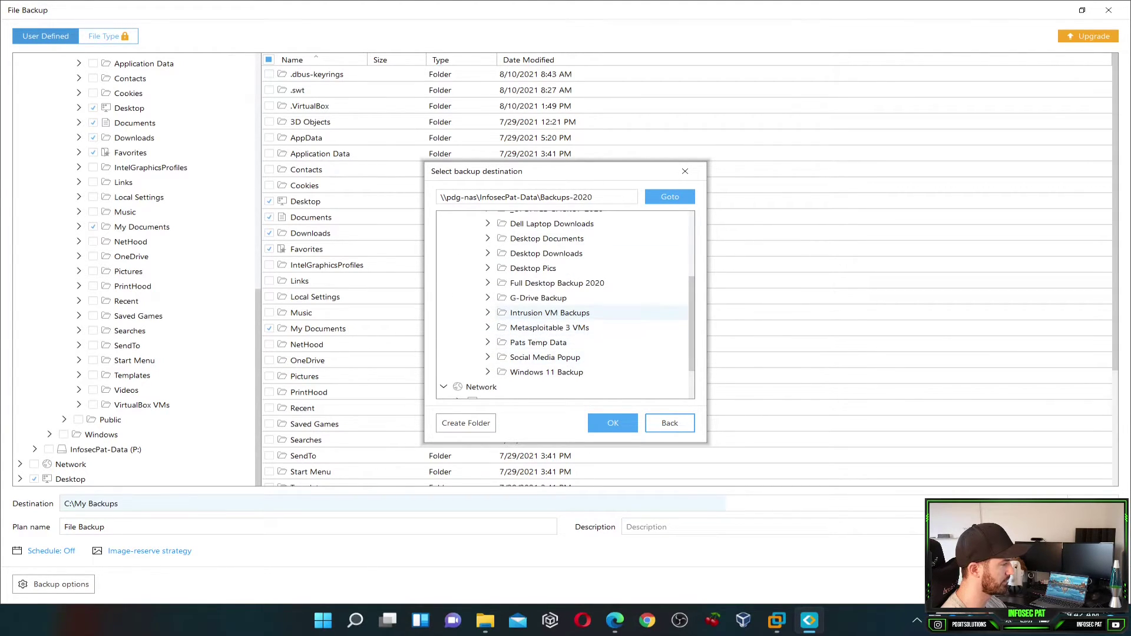
pyautogui.click(547, 371)
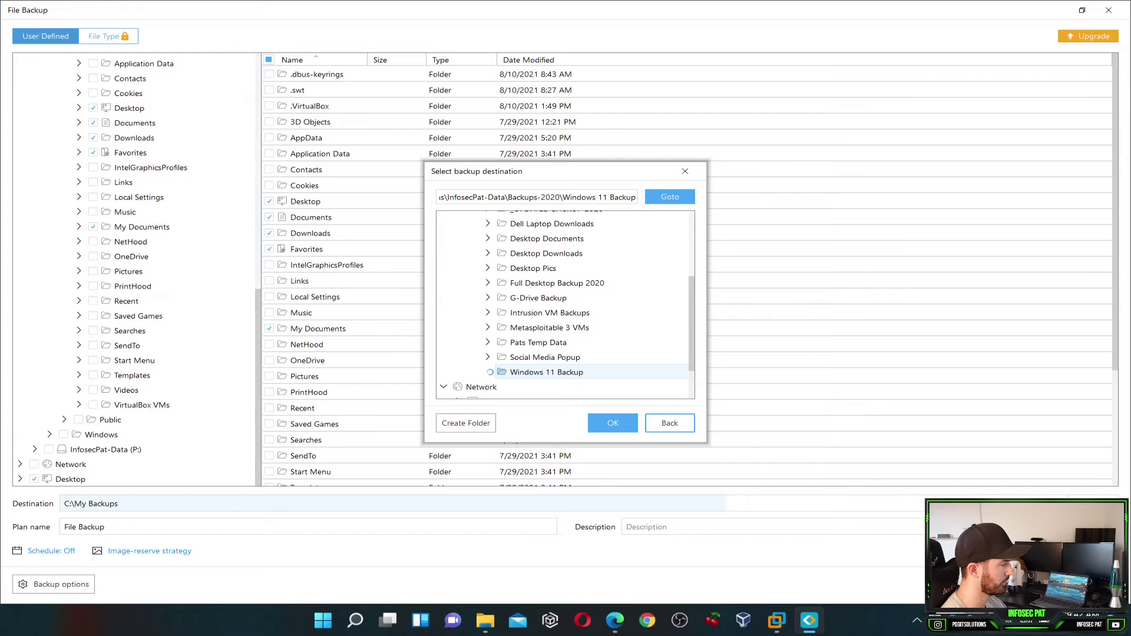
pyautogui.click(612, 423)
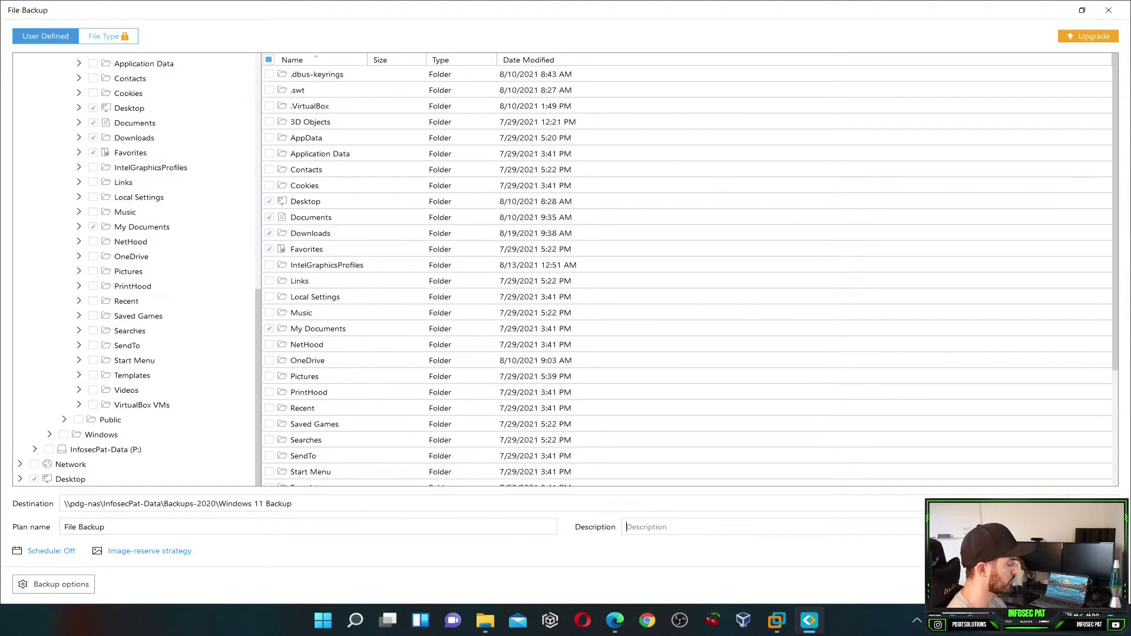
# - Enter the description 'Win-11-2021-backup' and maximize the window once the backup runs
pyautogui.write('WIn')
pyautogui.press('BackSpace')
pyautogui.press('BackSpace')
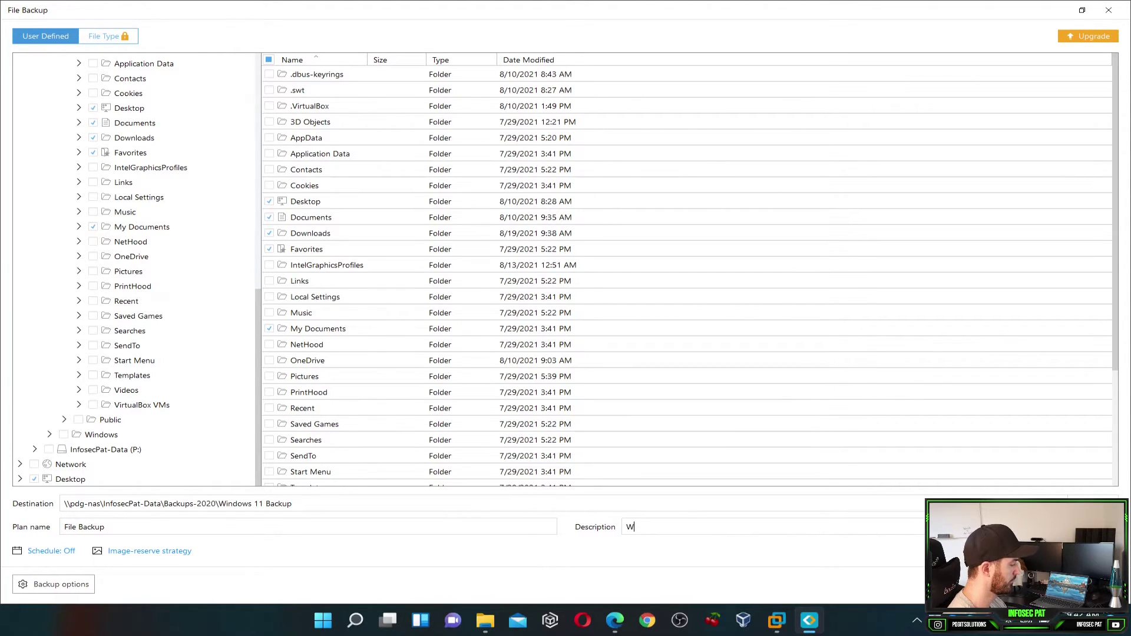
pyautogui.write('in-11-2021-backup')
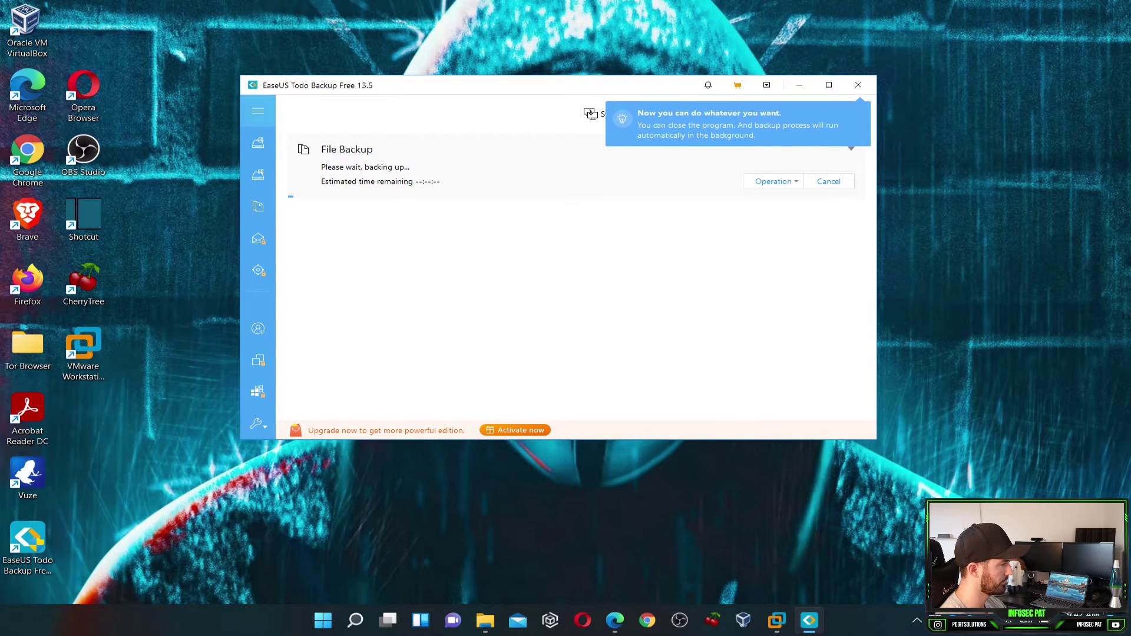
pyautogui.press('super+Up')
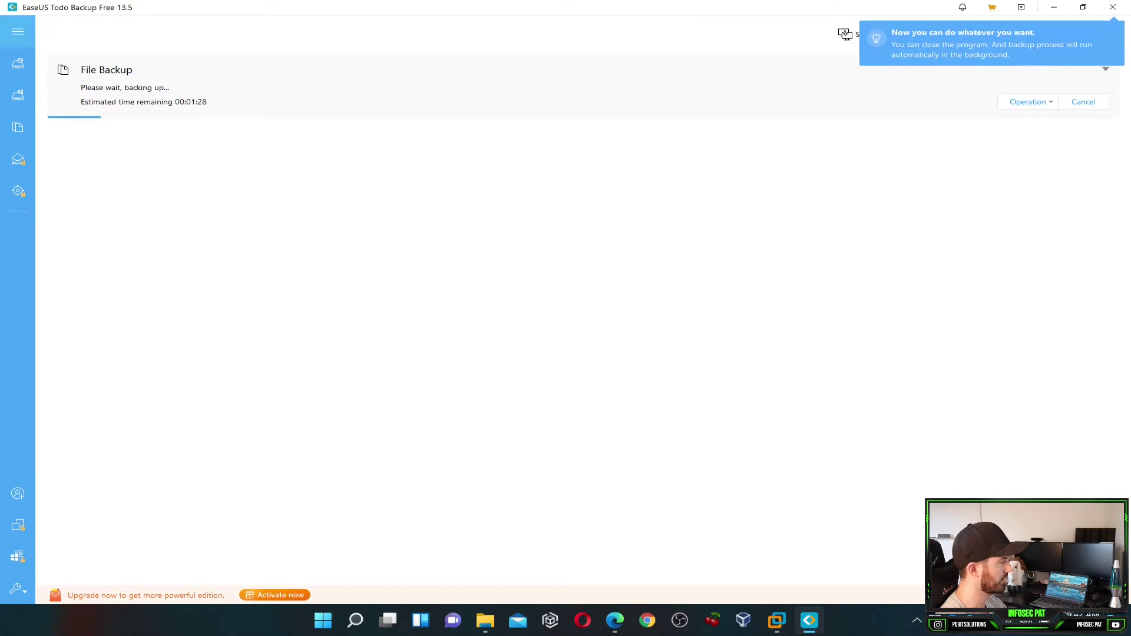
# - Open INFOSECPAT-WIN1 > File Backup in Windows 11 Backup, check the growing backup folder, then minimize Explorer
pyautogui.moveTo(485, 621)
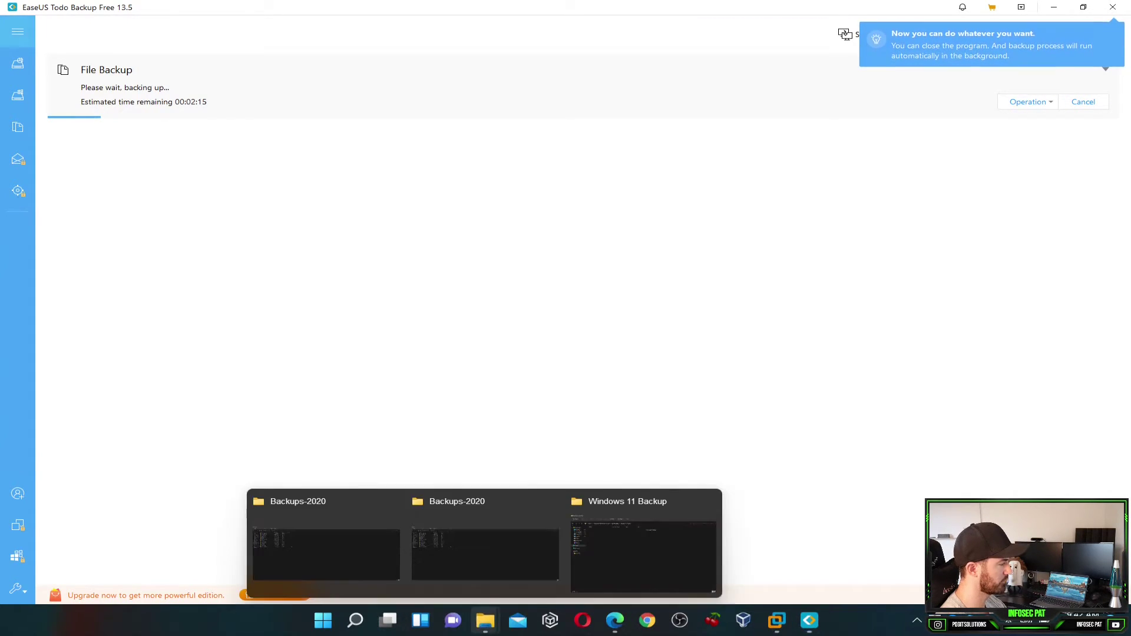
pyautogui.click(644, 554)
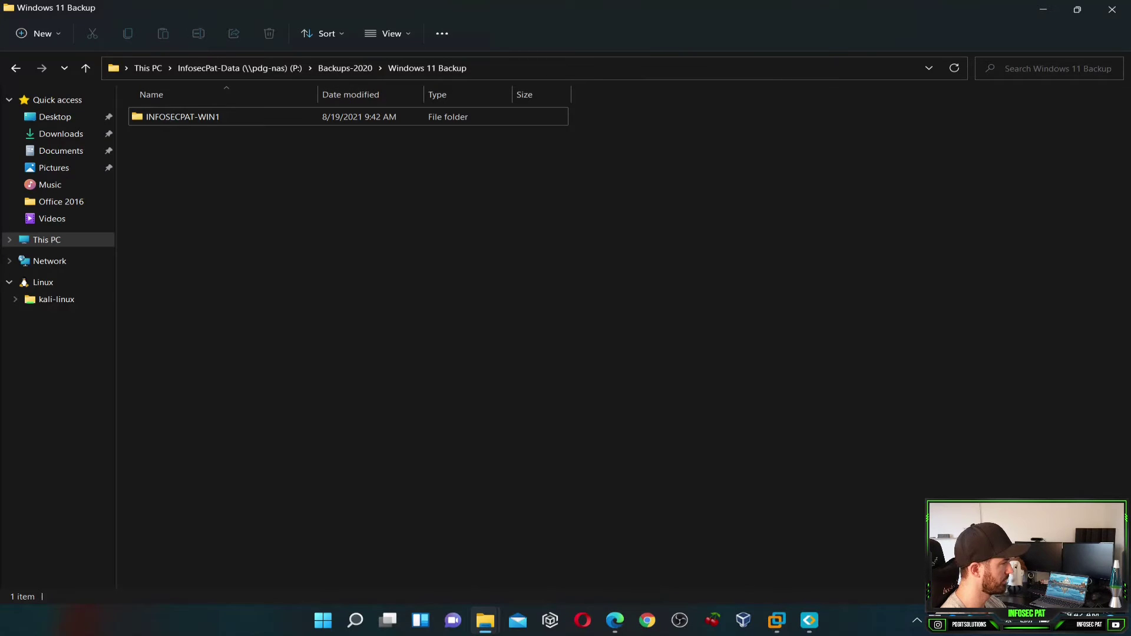
pyautogui.doubleClick(182, 116)
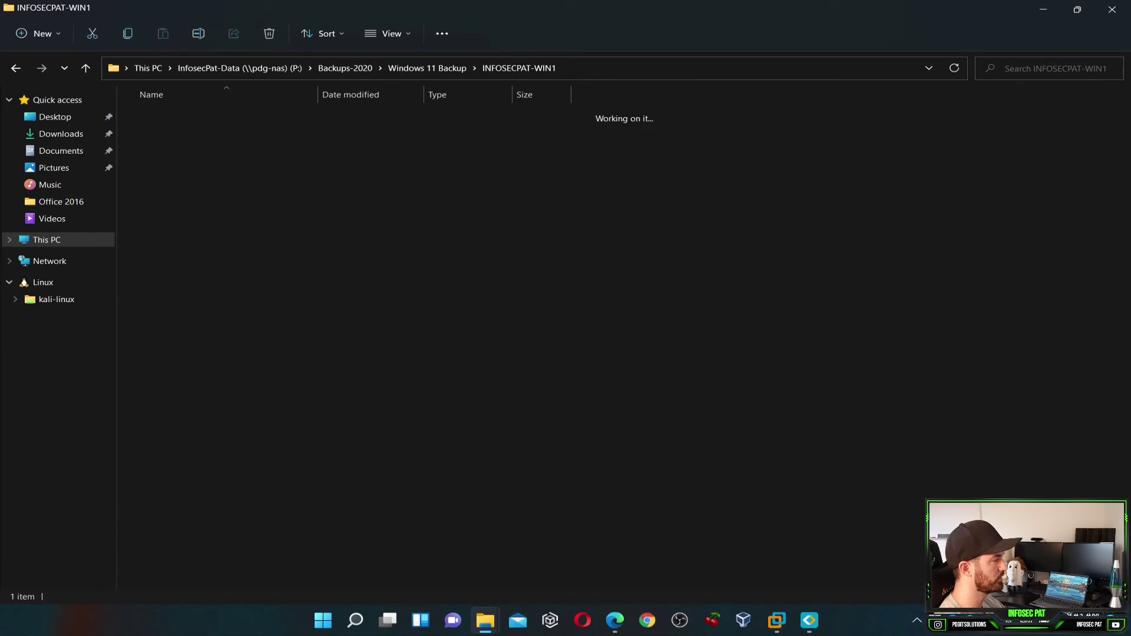
pyautogui.doubleClick(183, 117)
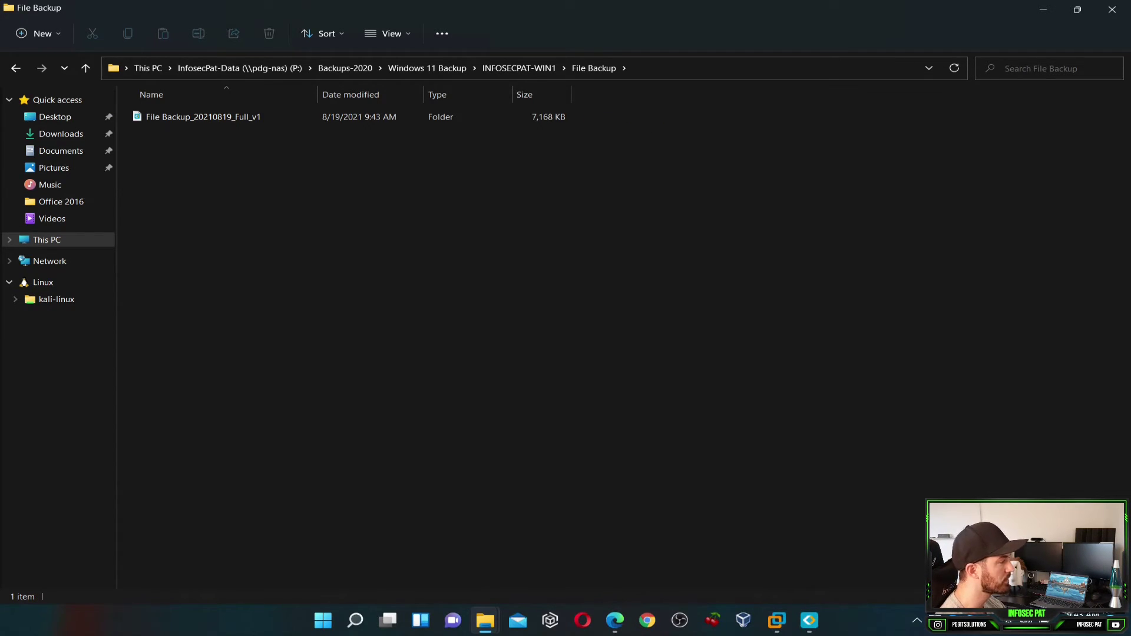
pyautogui.click(201, 116)
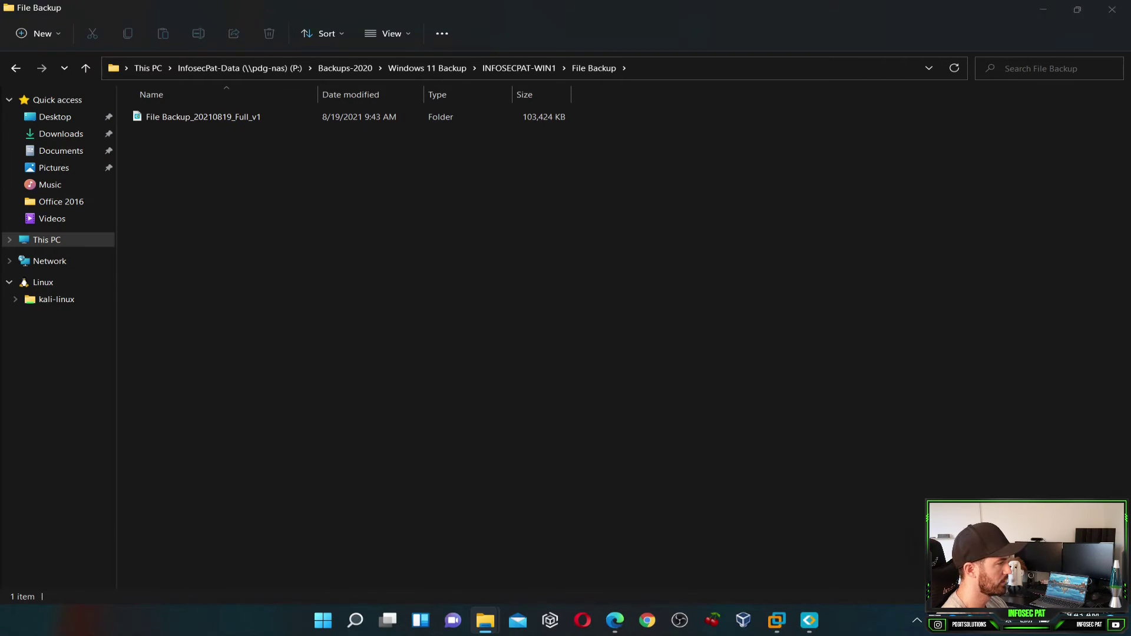
pyautogui.click(1043, 9)
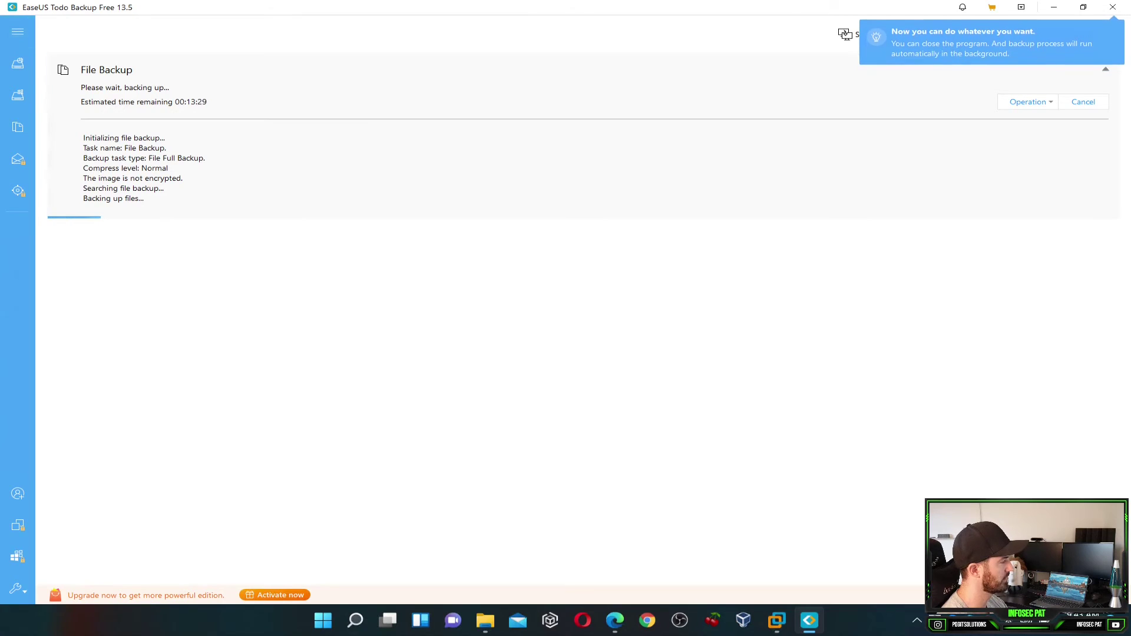
pyautogui.click(1028, 101)
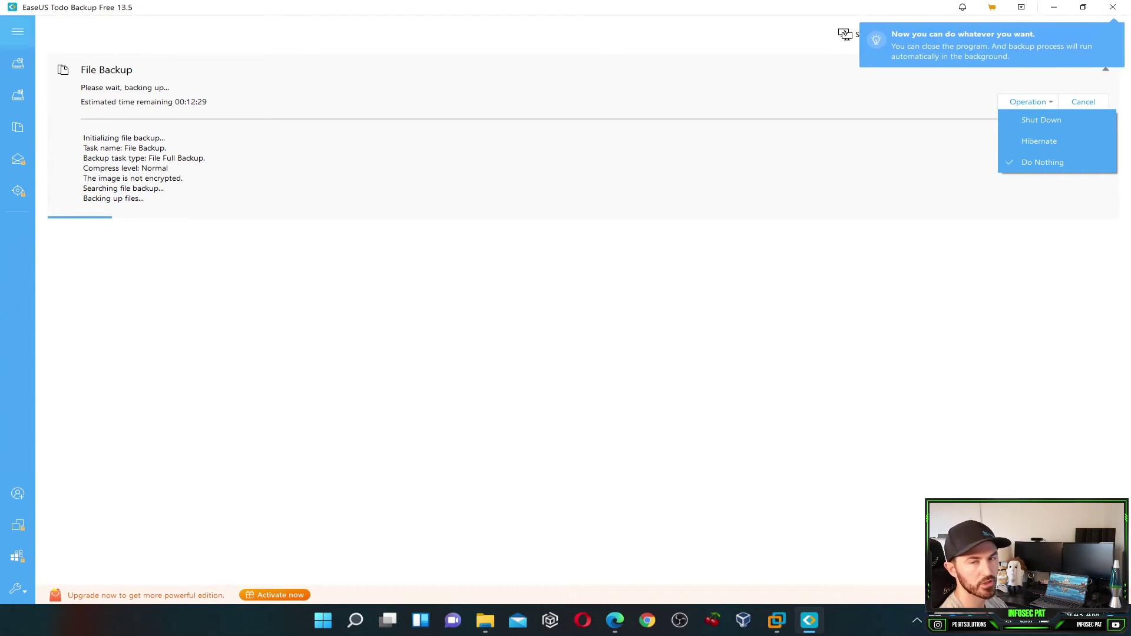
pyautogui.press('Escape')
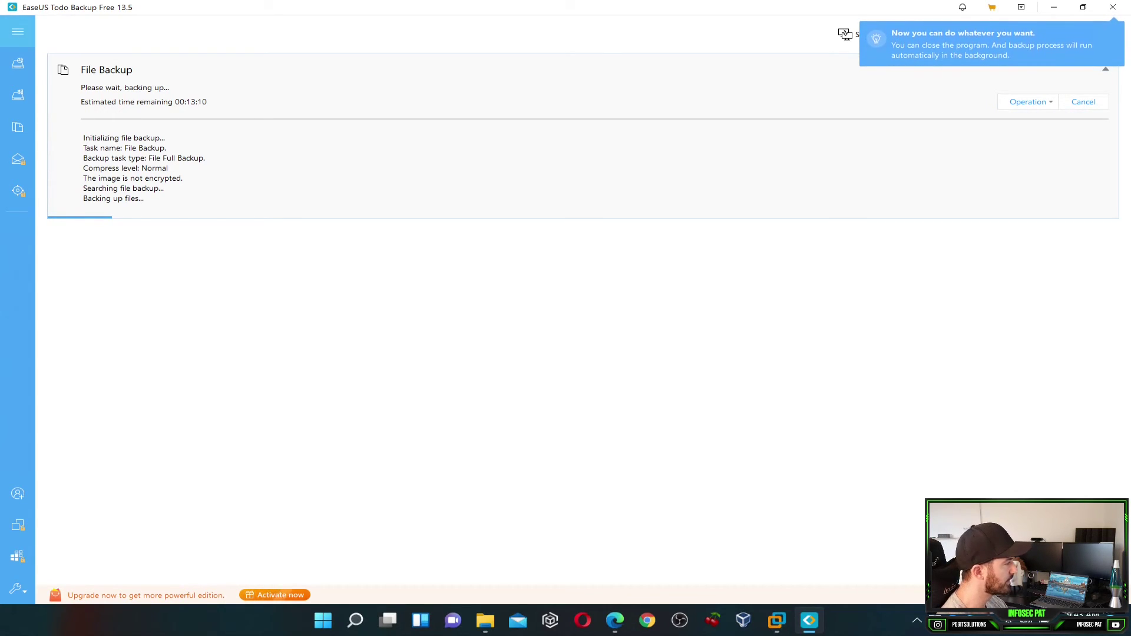